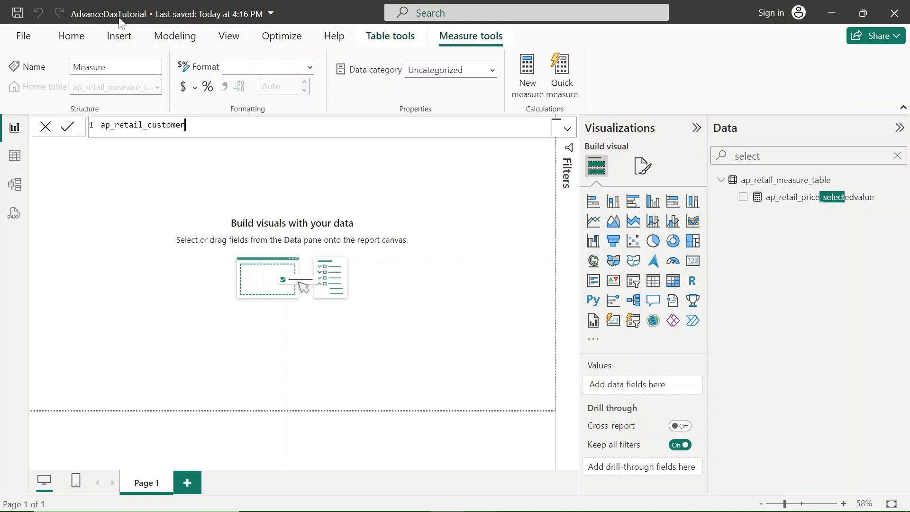
Complete the new measure's name as ap_retail_customer_sales_allexcept, followed by an equals sign and a new line.
text(_sales_allexcept =)
key(shift+Return)
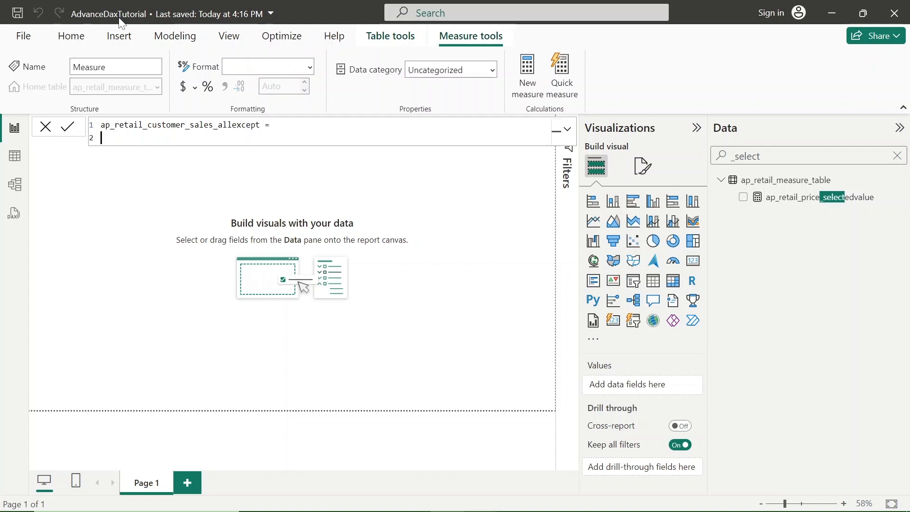
Begin a CALCULATE function with the measure [ap_retial_customer_sales] as its expression on its own line.
text(cal)
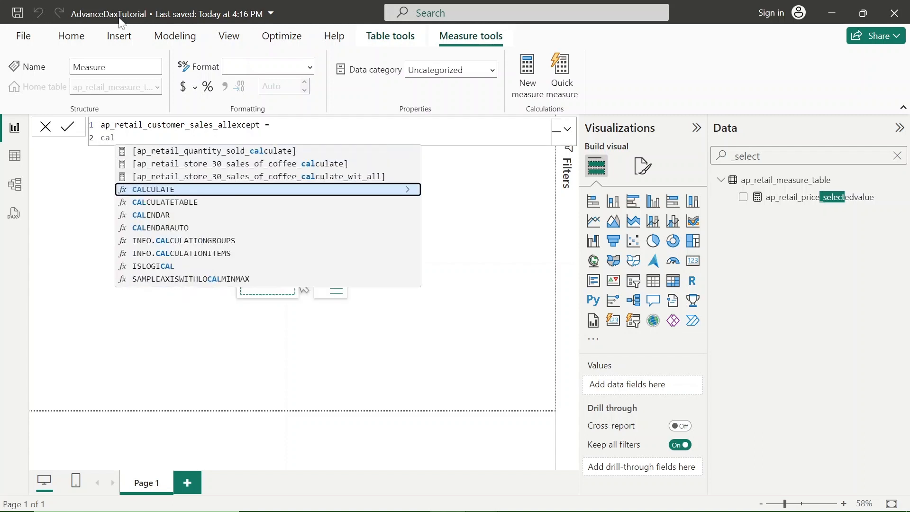
key(Tab)
text(()
key(shift+Return)
text(alP)
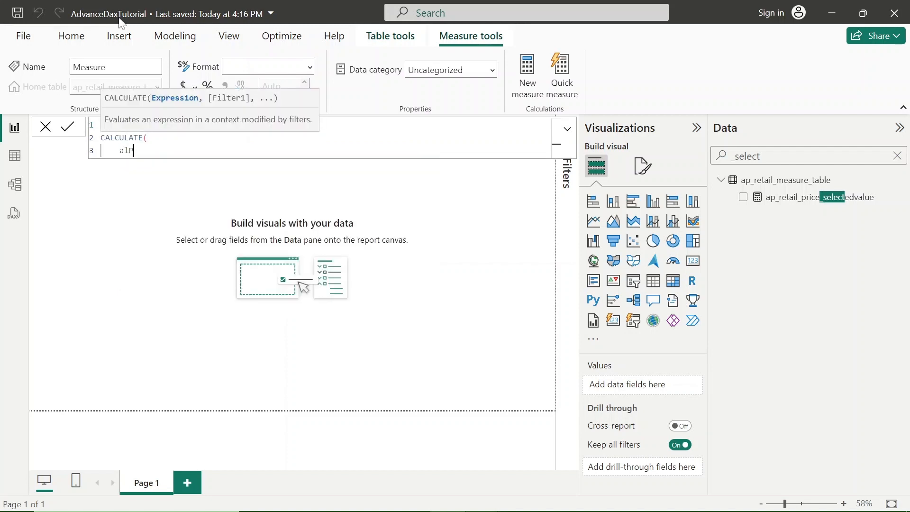
key(BackSpace)
key(BackSpace)
text(p_)
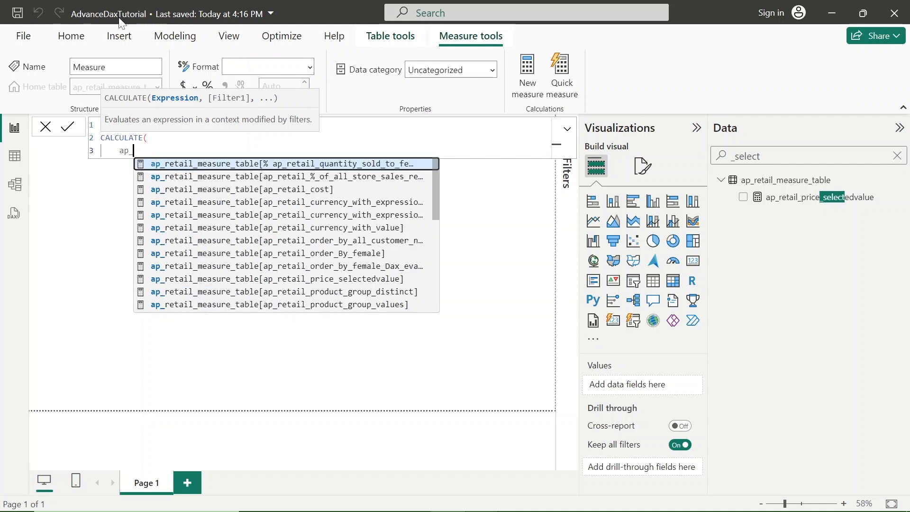
text(re)
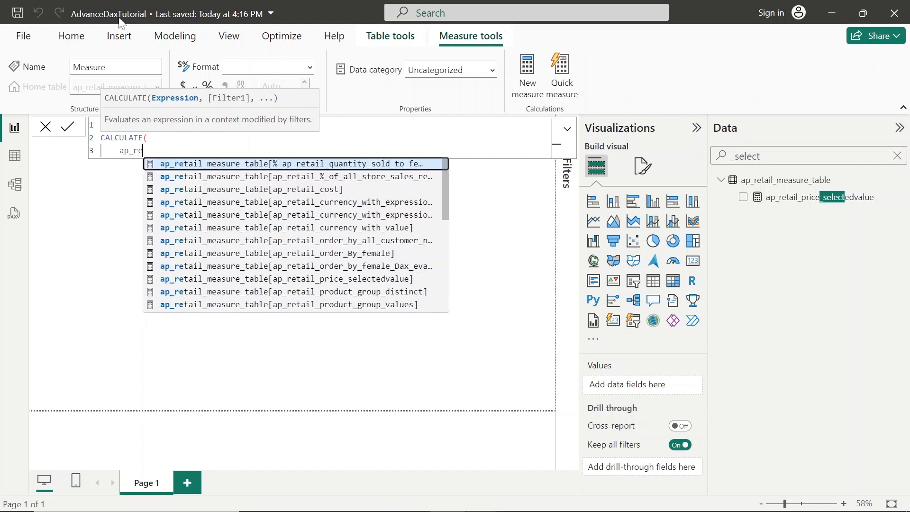
text(ti)
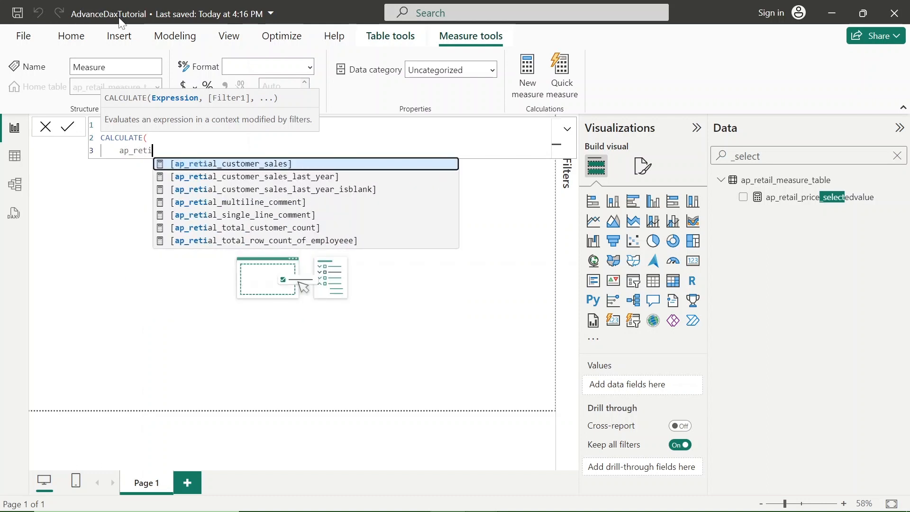
key(Tab)
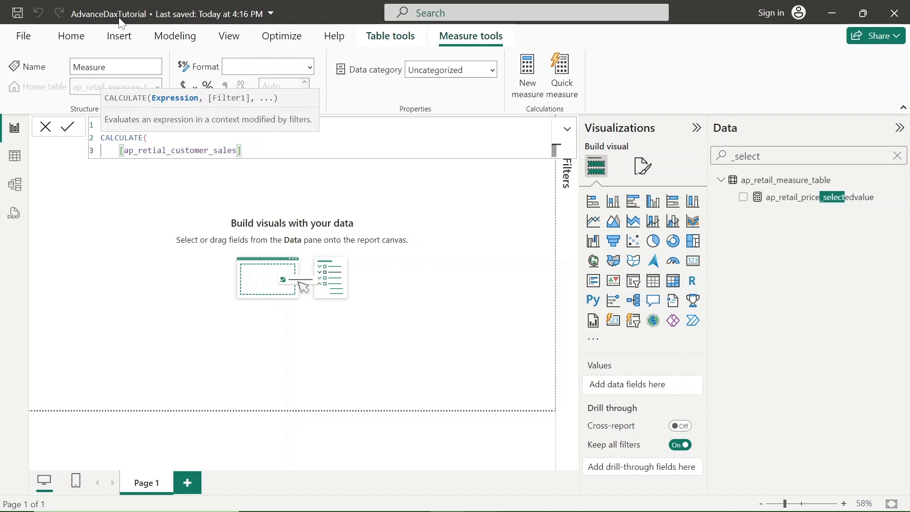
Add an ALLEXCEPT filter argument to CALCULATE, with ap_retail_sales_by_store as its table on a separate line.
text(,)
key(Return)
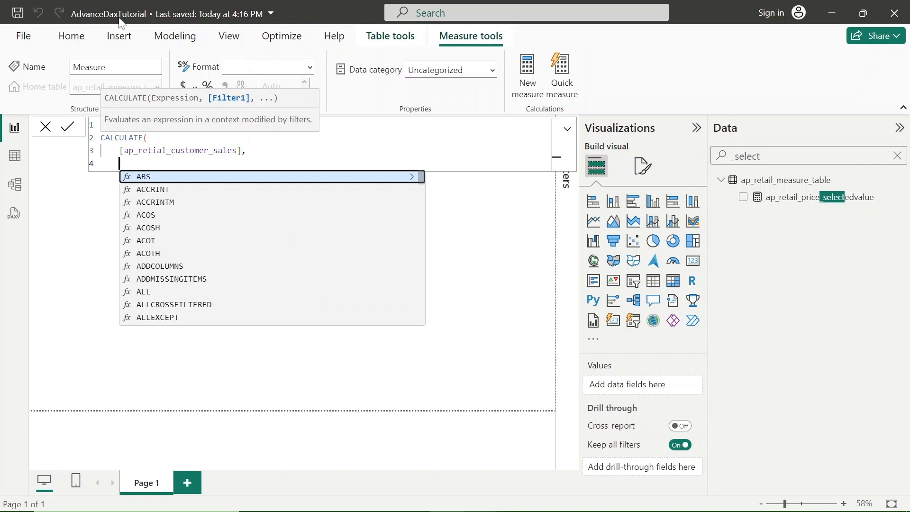
text(all)
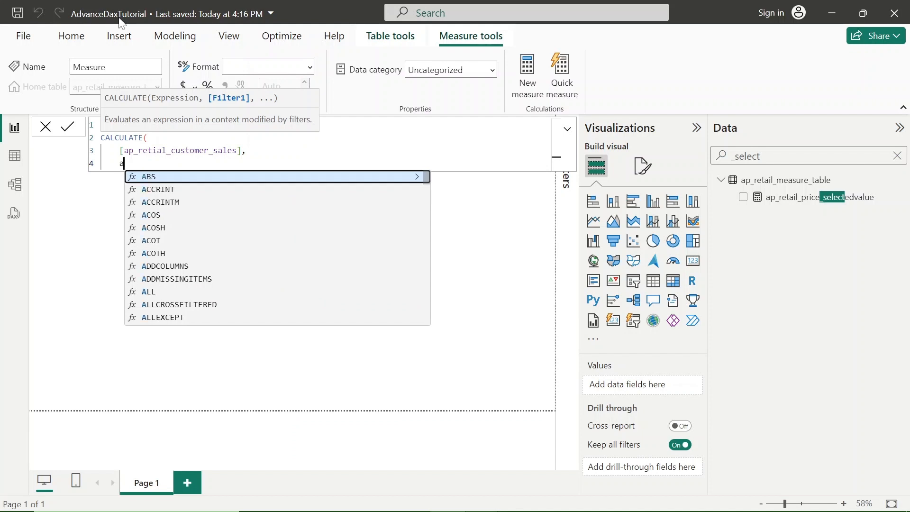
key(Down)
key(Down)
key(Tab)
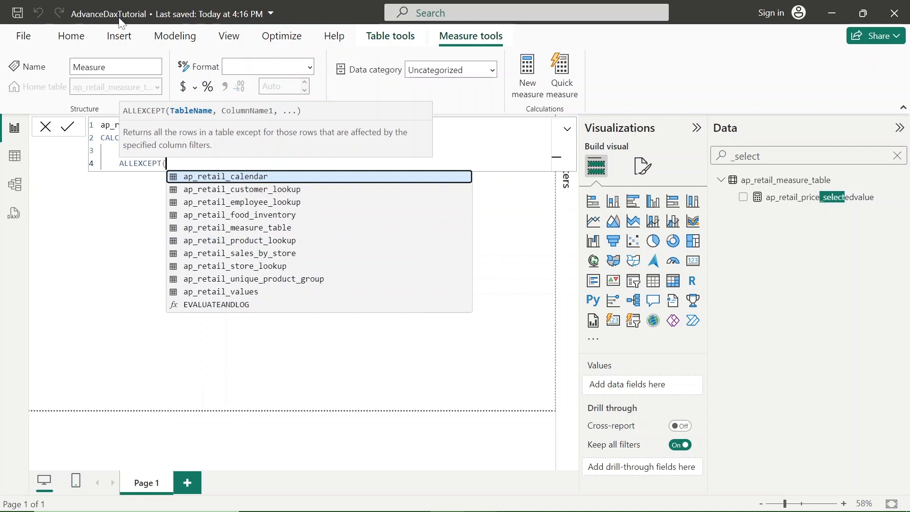
key(shift+Return)
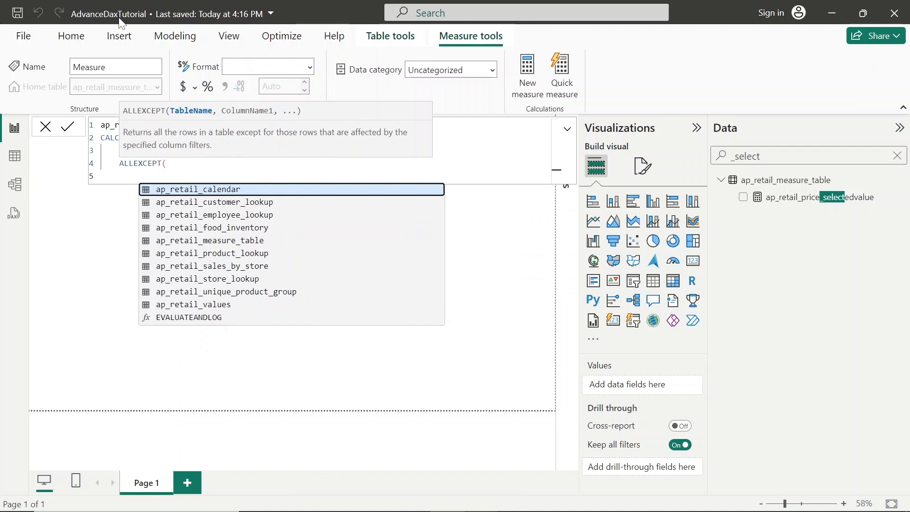
key(Down)
key(Down)
key(Down)
key(Down)
key(Down)
key(Down)
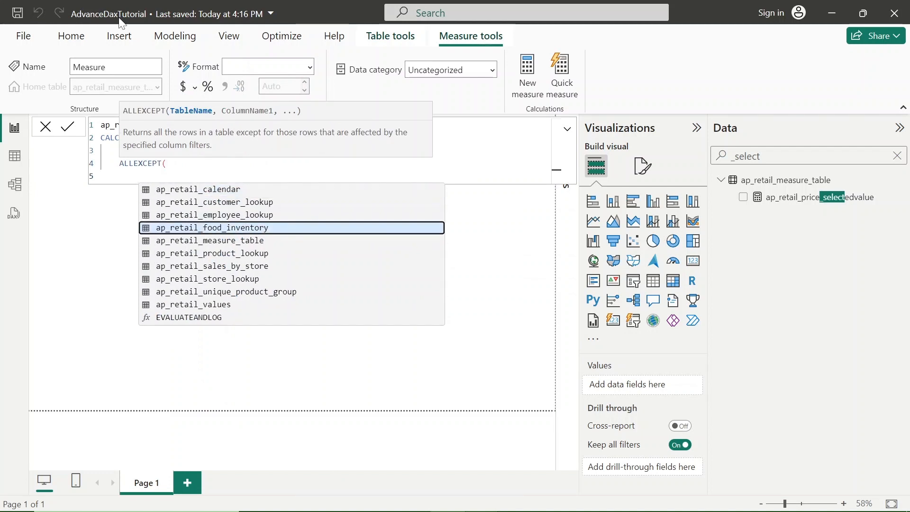
key(Tab)
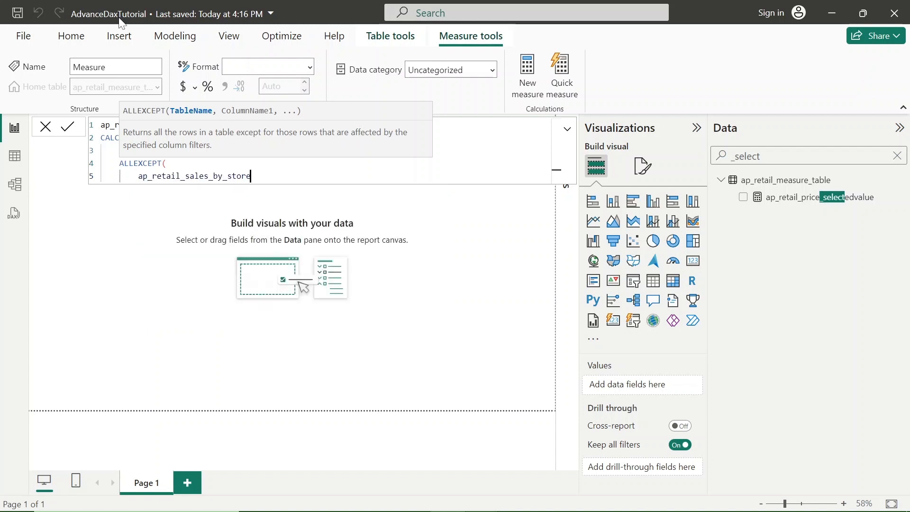
Add ap_retail_product_lookup[ap_retail_product_group] as the first column kept by ALLEXCEPT, on a new line.
text(,)
key(shift+Return)
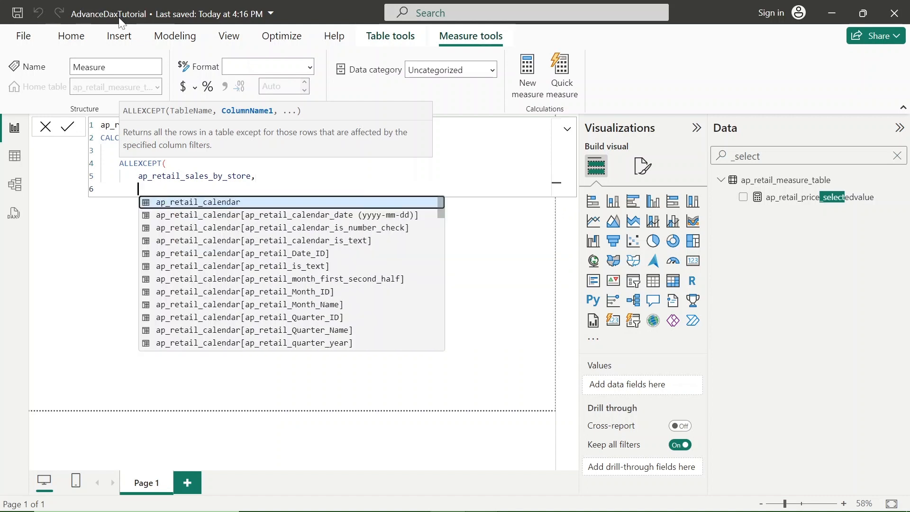
text(ap)
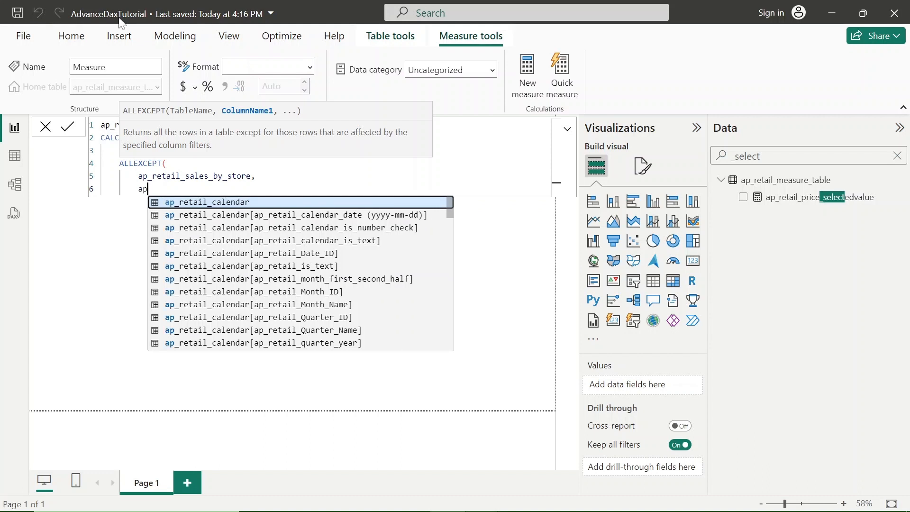
text(_retail)
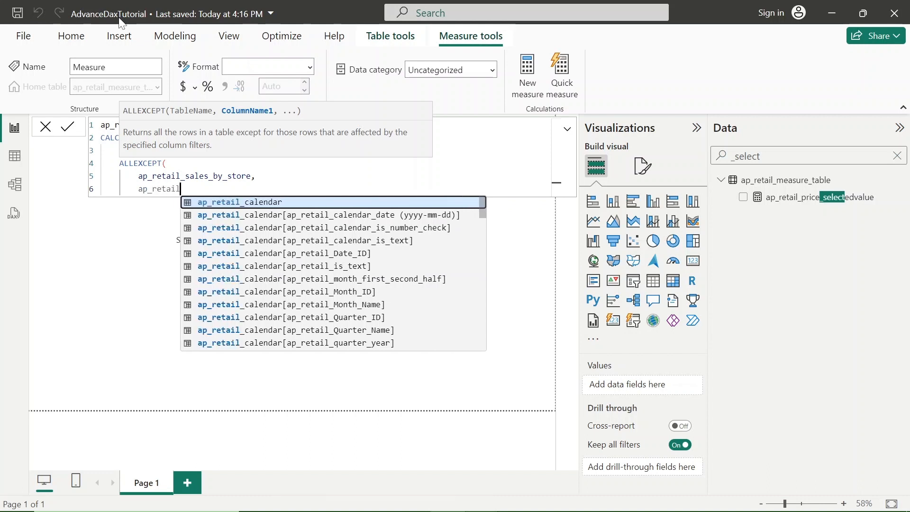
text(_product)
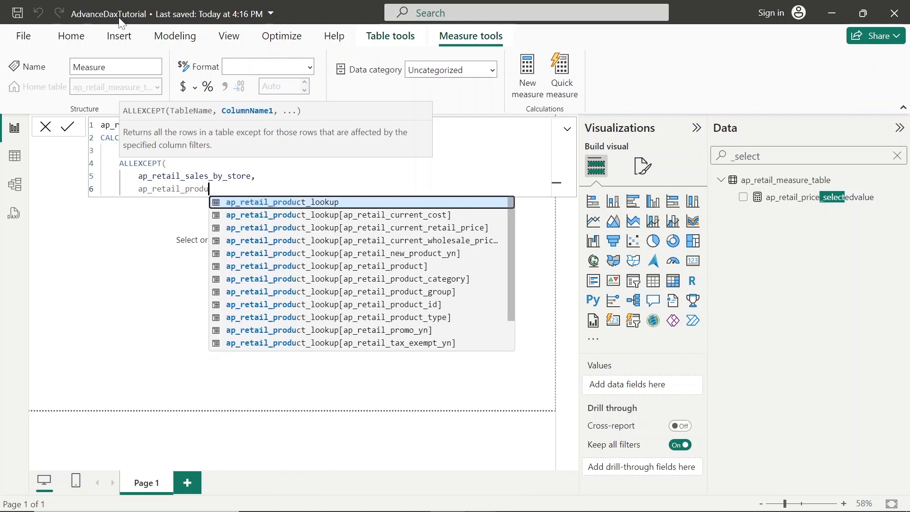
key(Down)
key(Down)
key(Down)
key(Down)
key(Down)
key(Down)
key(Down)
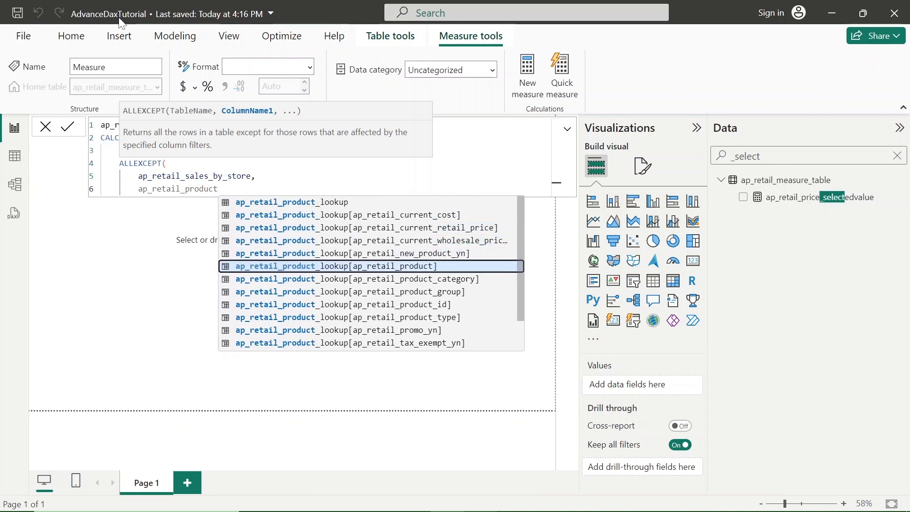
key(Tab)
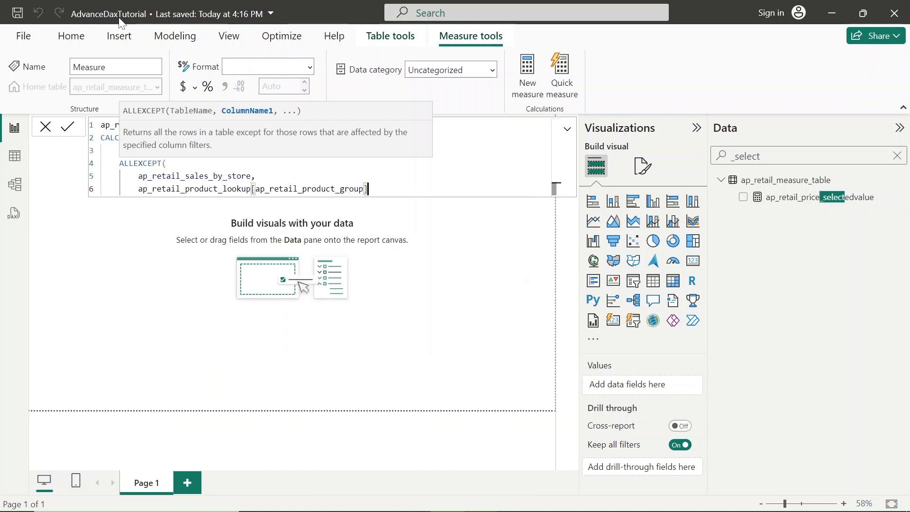
Add ap_retail_calendar[ap_retail_Transaction_Date] as the second column kept by ALLEXCEPT, on a new line.
text(,)
key(shift+Return)
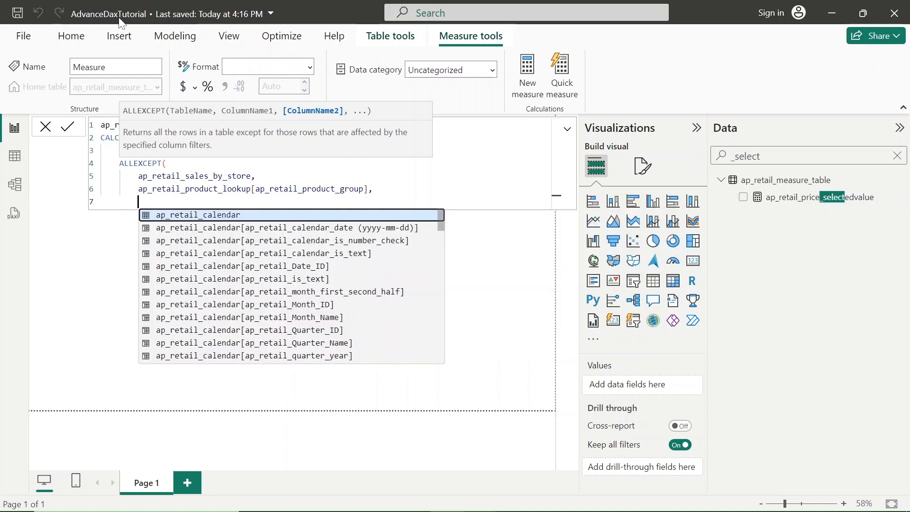
text(ap_)
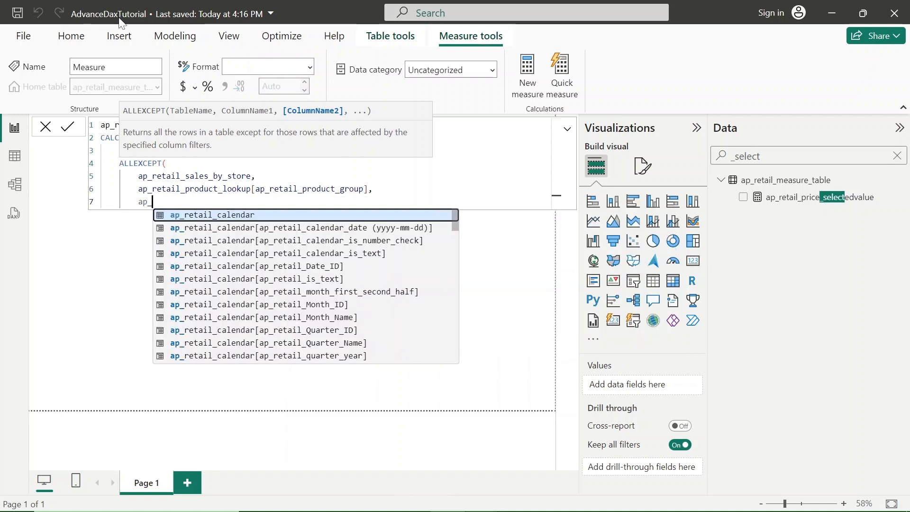
text(retail)
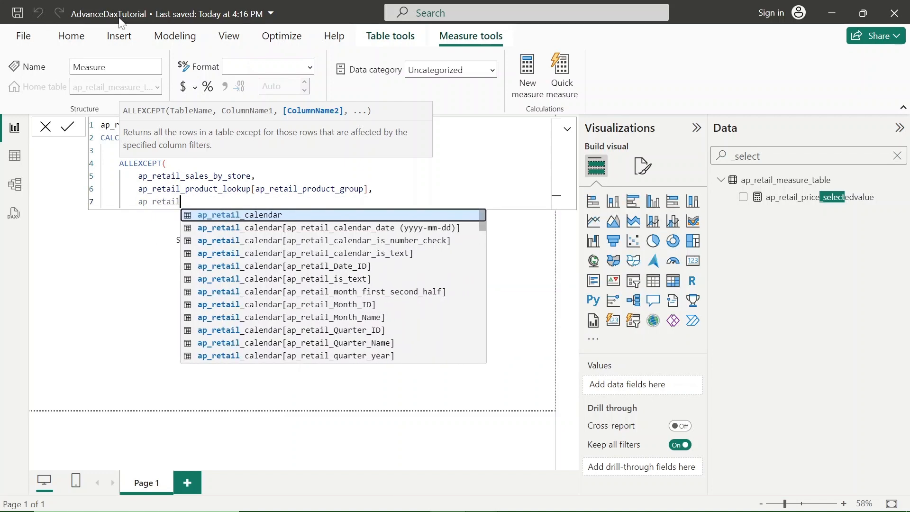
text(_tr)
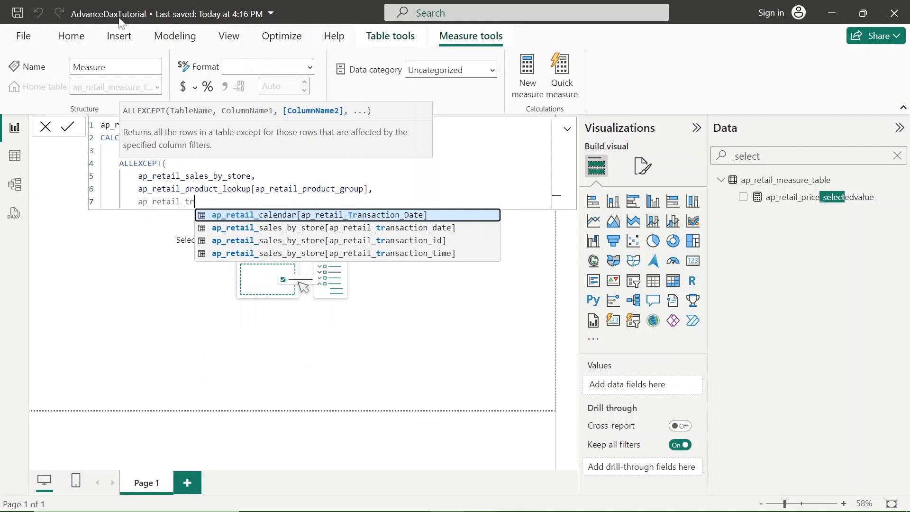
key(BackSpace)
key(BackSpace)
text(ca)
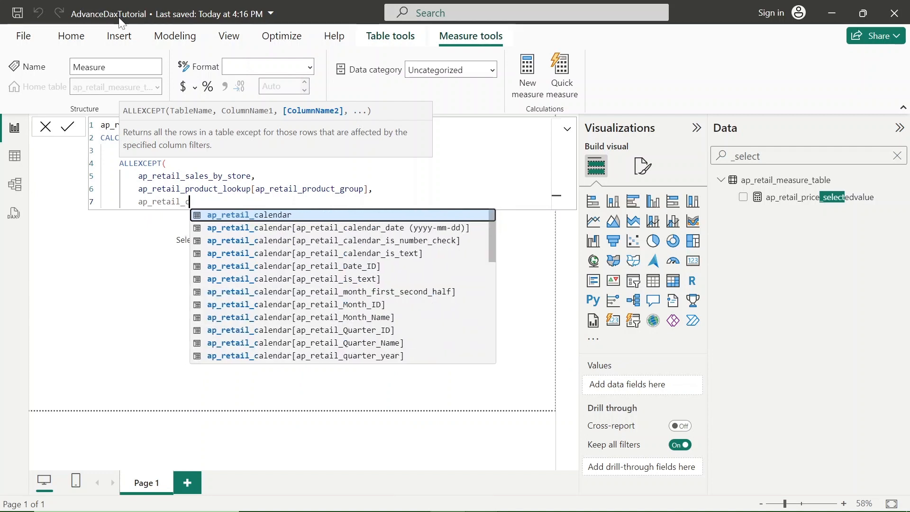
key(Down)
key(Down)
key(Down)
key(Down)
key(Down)
key(Down)
key(Down)
key(Down)
key(Down)
key(Down)
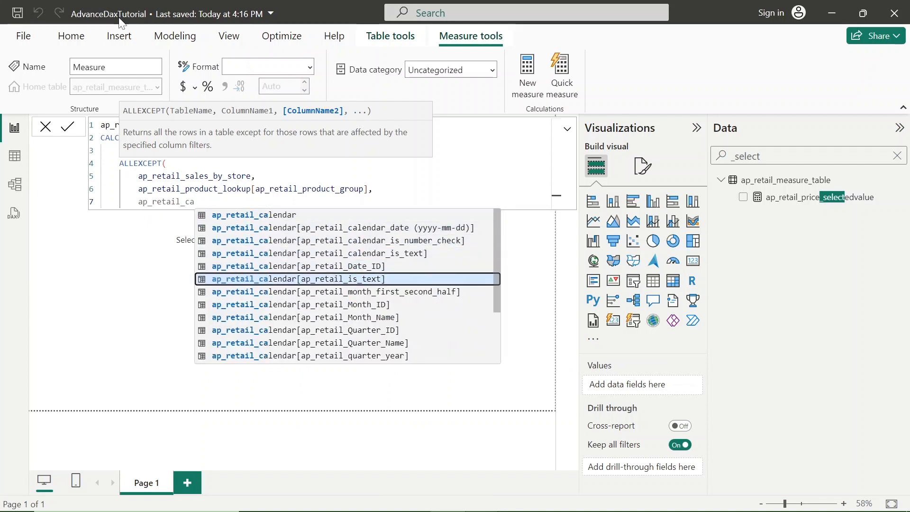
key(Down)
key(Down)
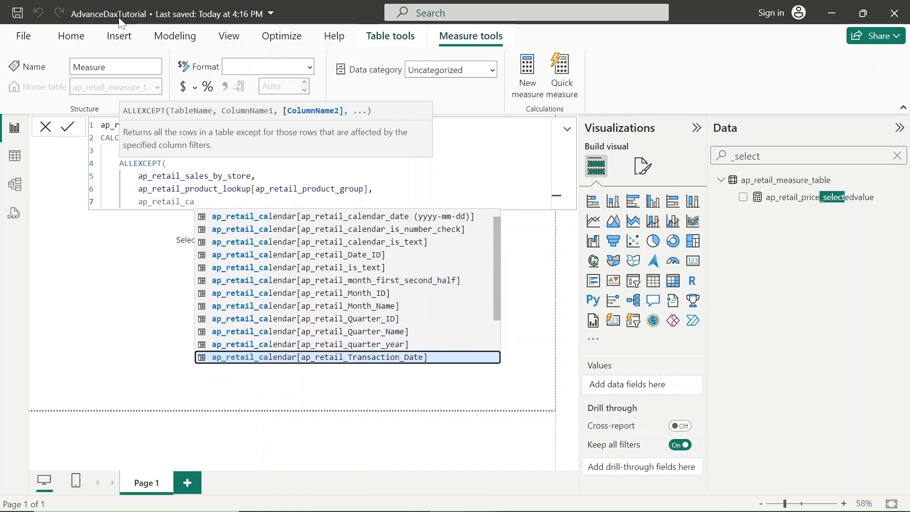
key(Tab)
Close the ALLEXCEPT and CALCULATE functions with parentheses on separate lines and commit the measure.
key(Return)
text())
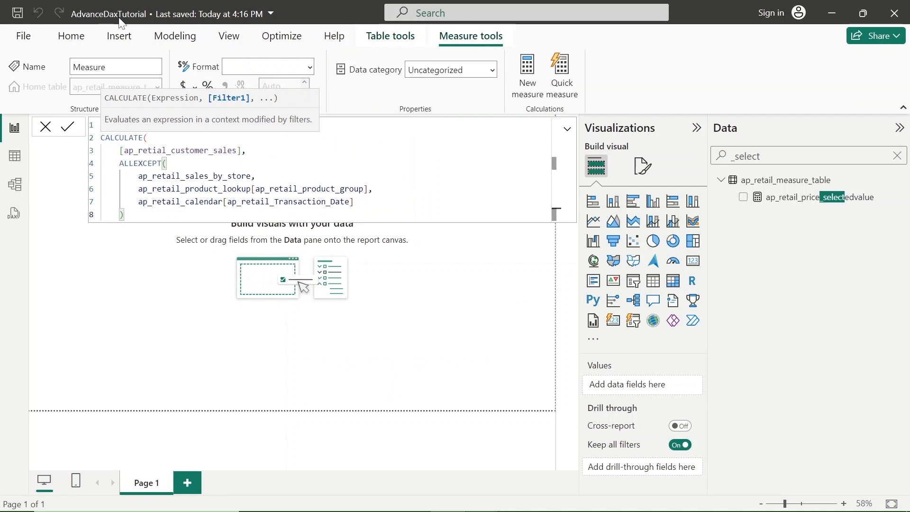
key(Return)
text())
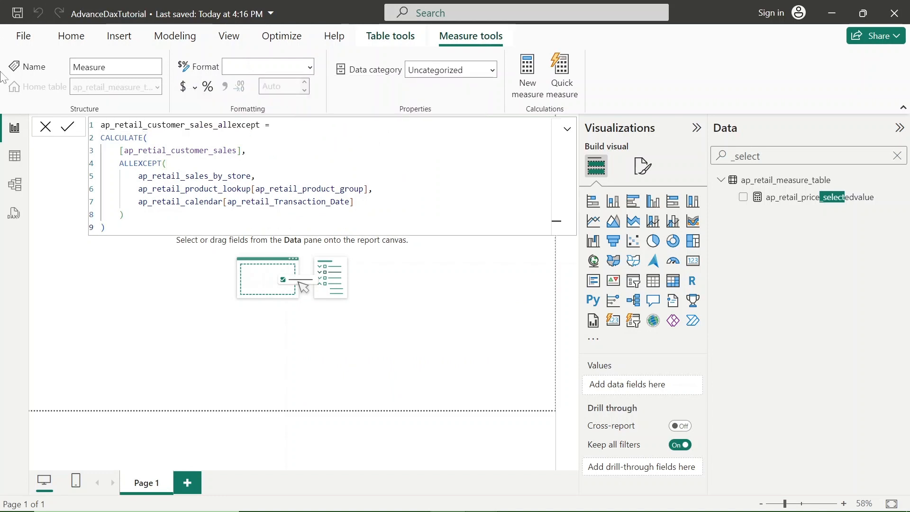
key(Return)
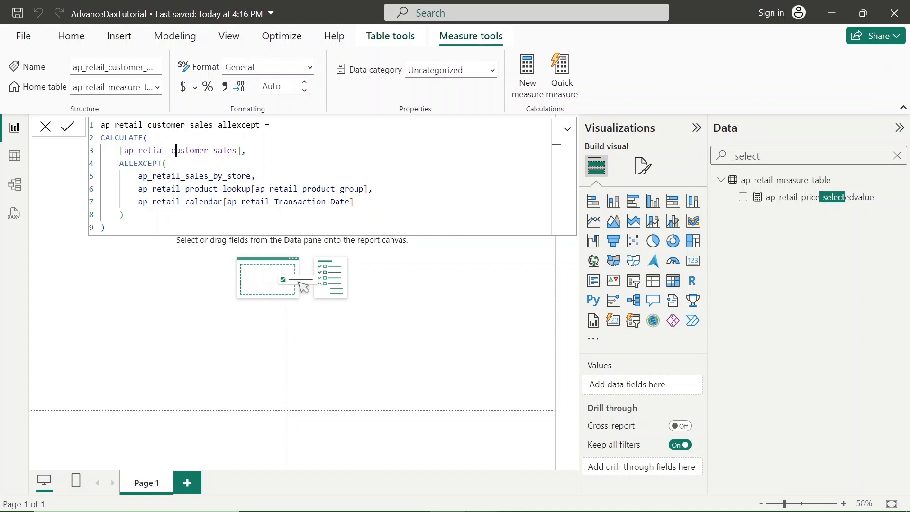
Examine the formula's customer sales expression, the ALLEXCEPT table, and the product group and transaction date columns with their lookup tables.
double_click(175, 150)
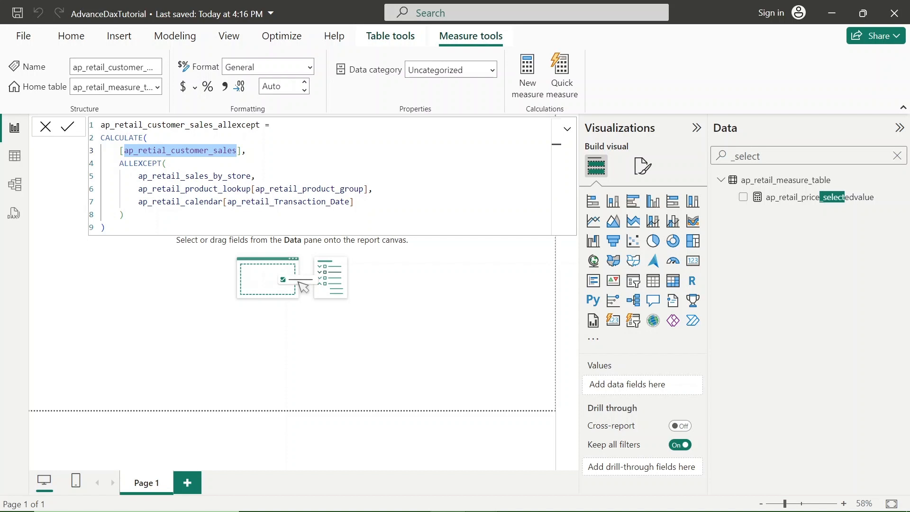
double_click(191, 176)
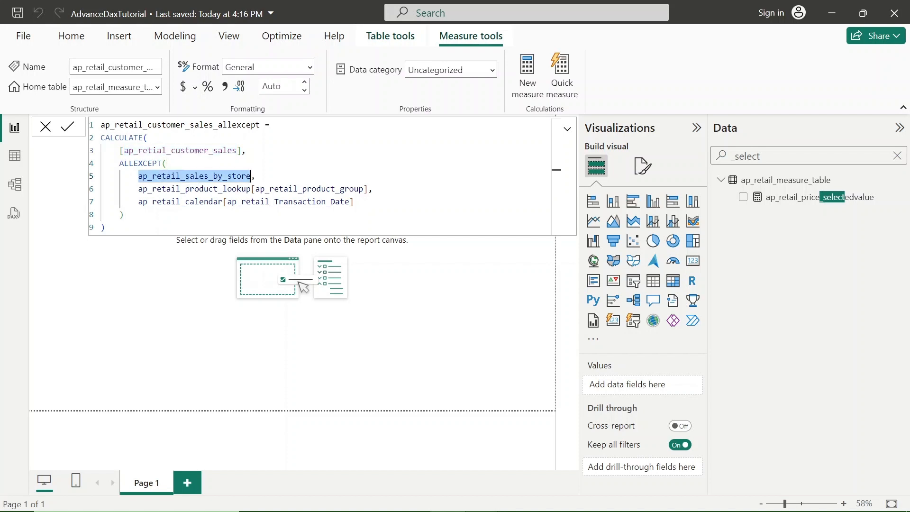
double_click(315, 189)
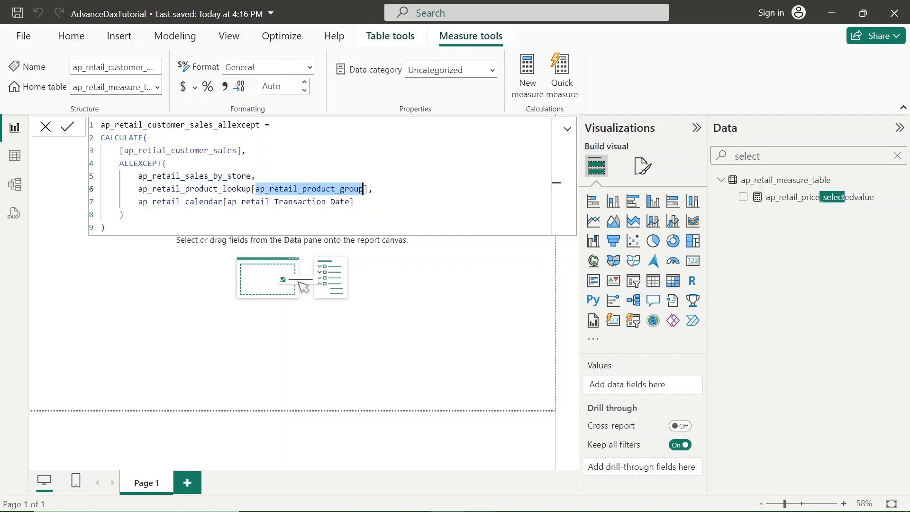
double_click(280, 201)
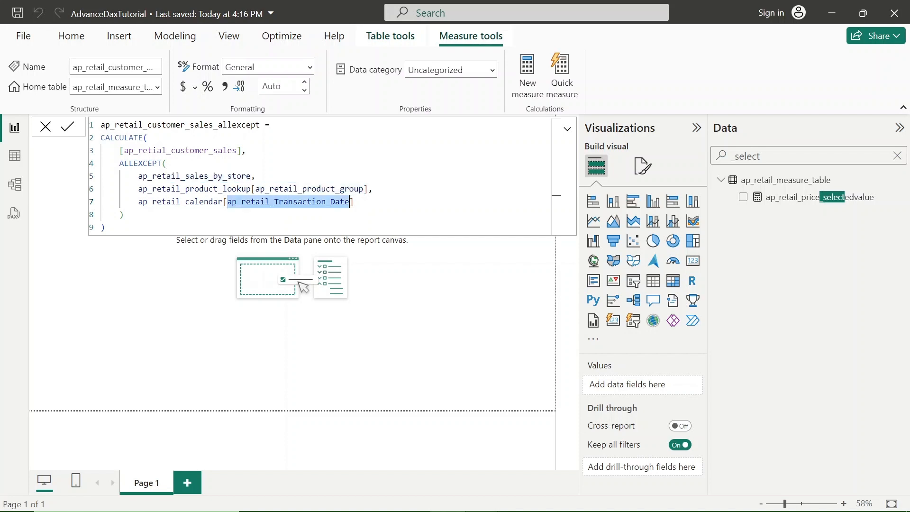
double_click(177, 189)
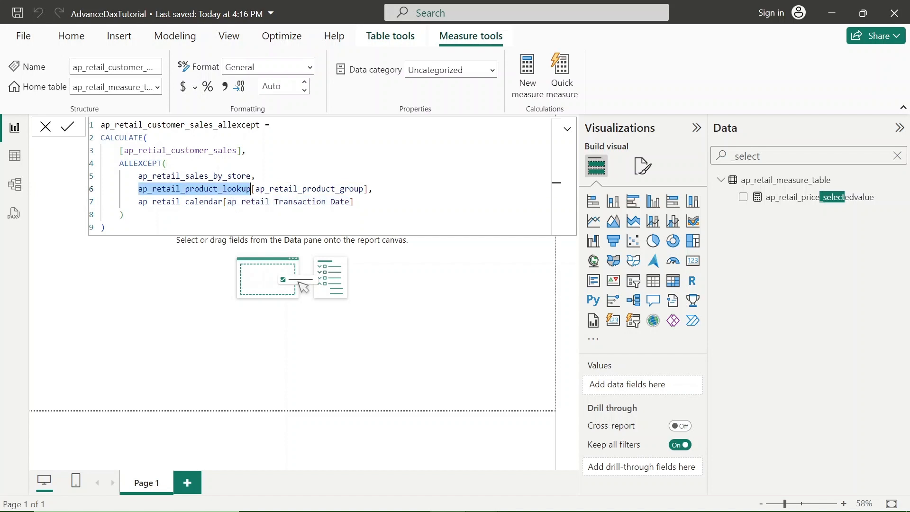
double_click(190, 202)
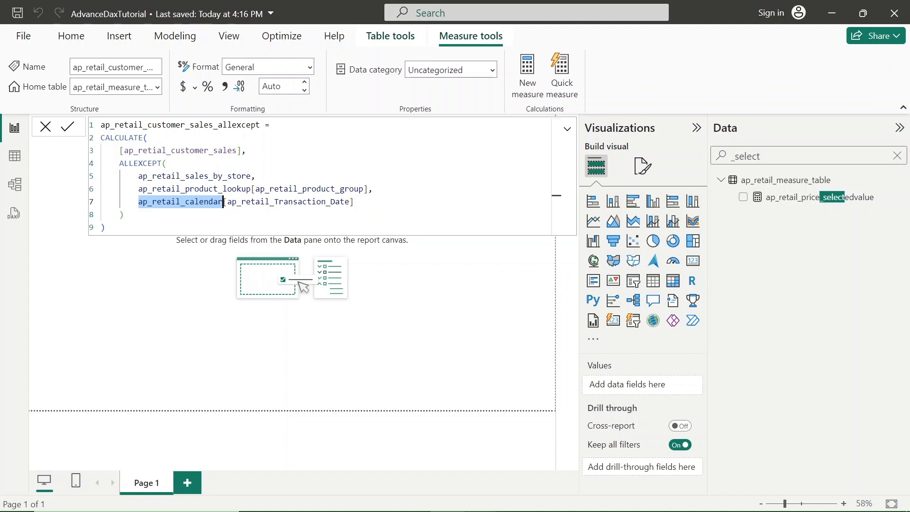
Review the table passed to ALLEXCEPT and the product group and transaction date columns it keeps.
double_click(194, 176)
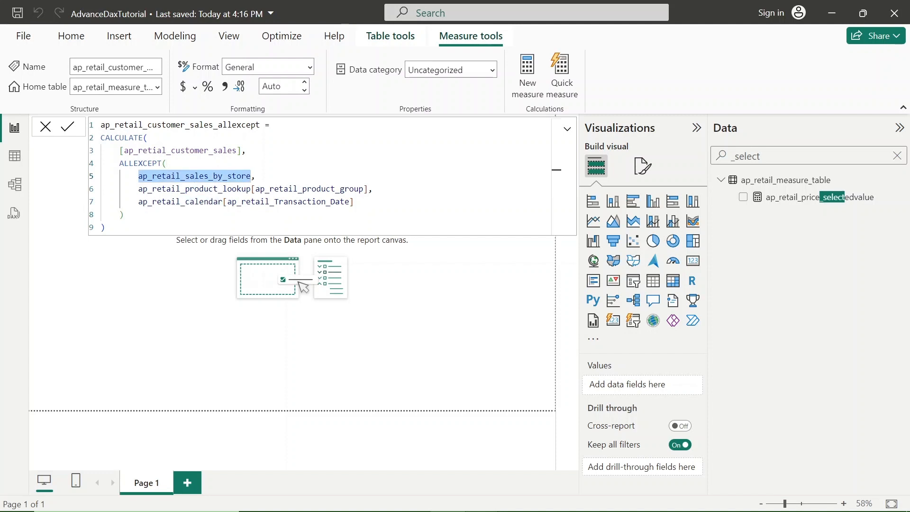
double_click(309, 189)
double_click(289, 201)
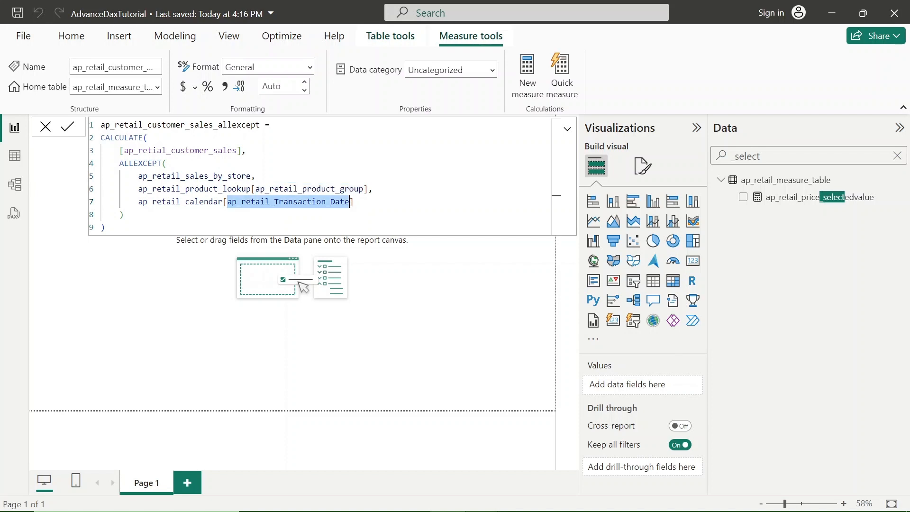
key(alt+Tab)
key(Right)
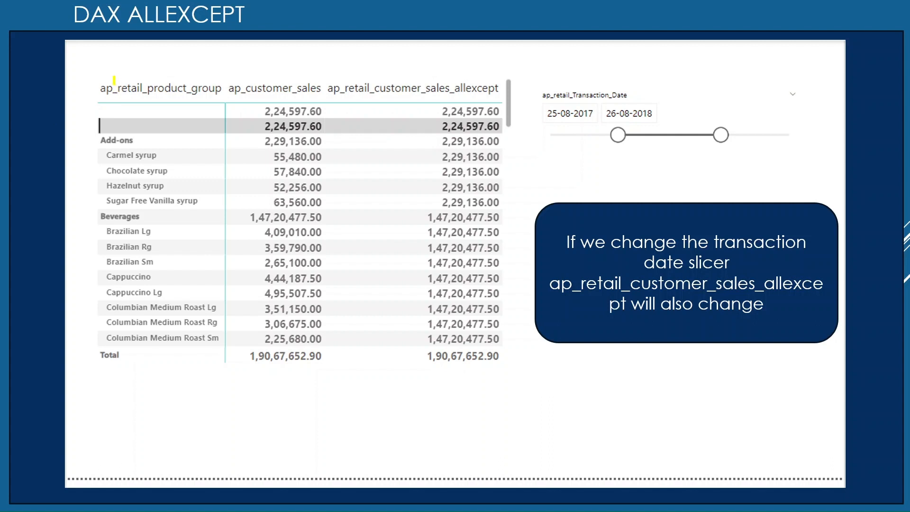
drag(92, 78, 155, 56)
mouse_move(242, 61)
mouse_down()
mouse_move(258, 74)
mouse_move(306, 54)
mouse_move(443, 58)
mouse_up()
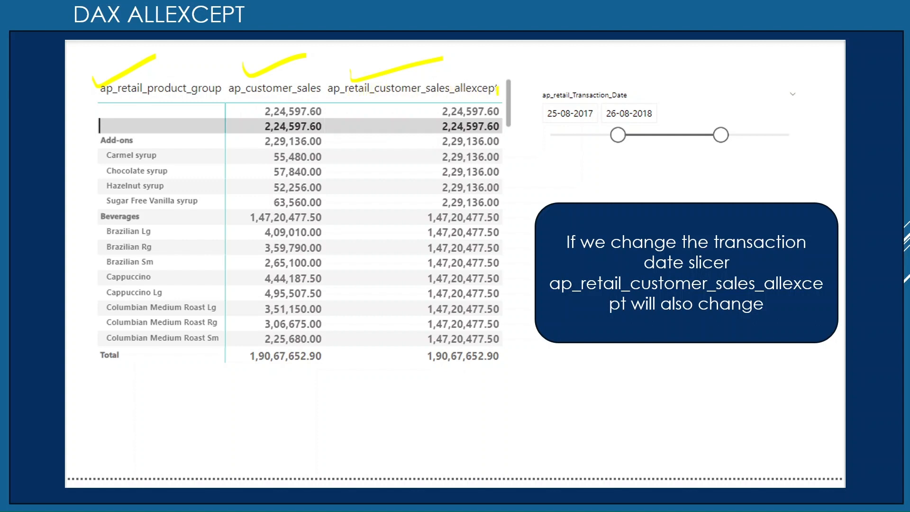
drag(446, 70, 486, 73)
drag(552, 84, 619, 73)
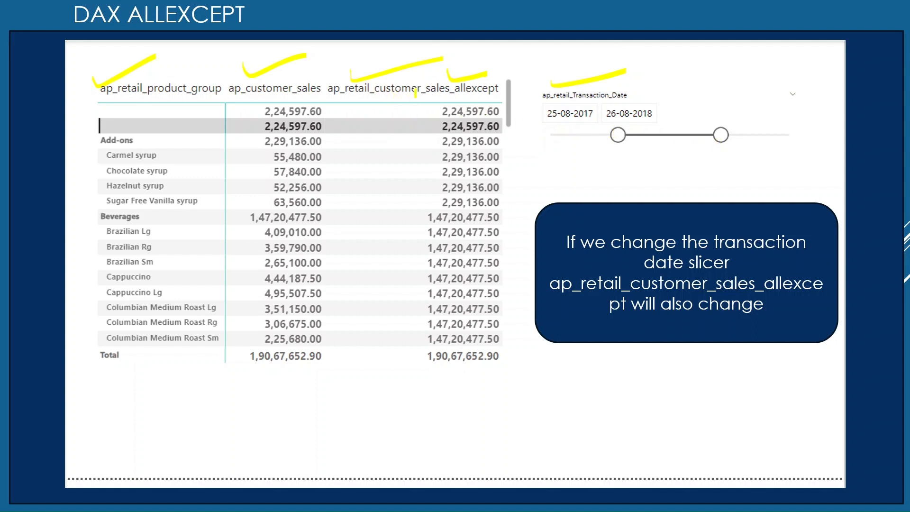
drag(390, 110, 452, 88)
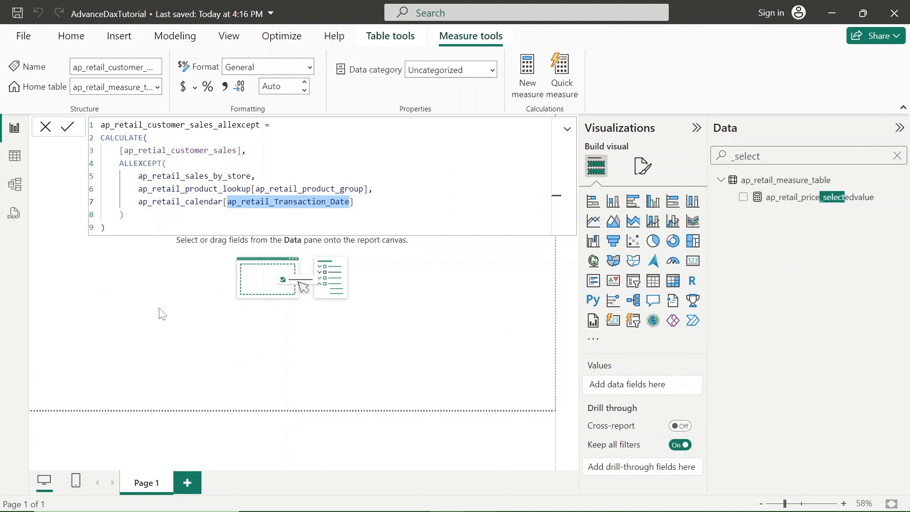
Close the formula editor and build a table visual showing ap_retail_product_group from ap_retail_product_lookup.
click(49, 128)
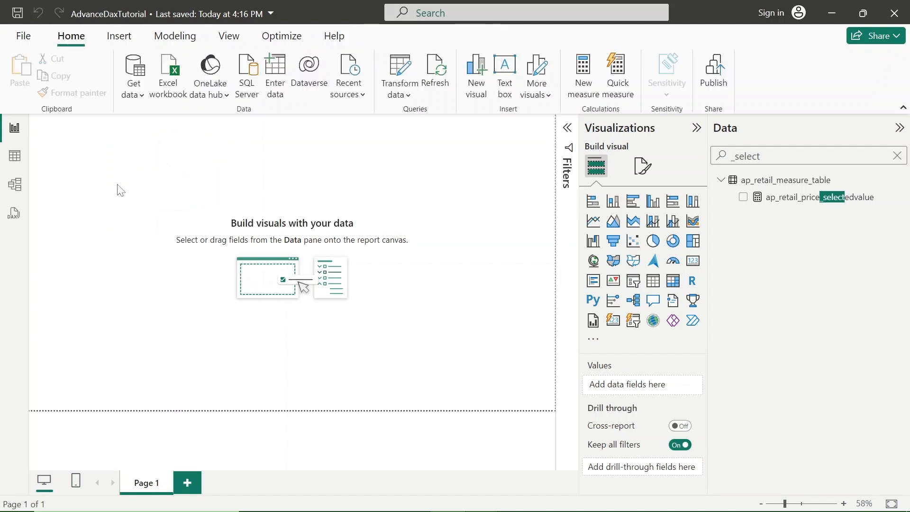
click(654, 288)
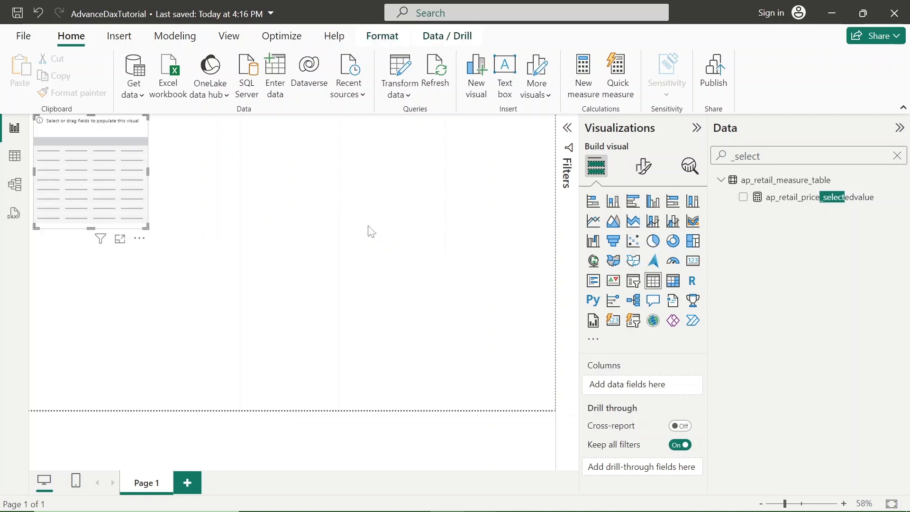
key(BackSpace)
key(BackSpace)
key(BackSpace)
key(BackSpace)
key(BackSpace)
key(BackSpace)
key(BackSpace)
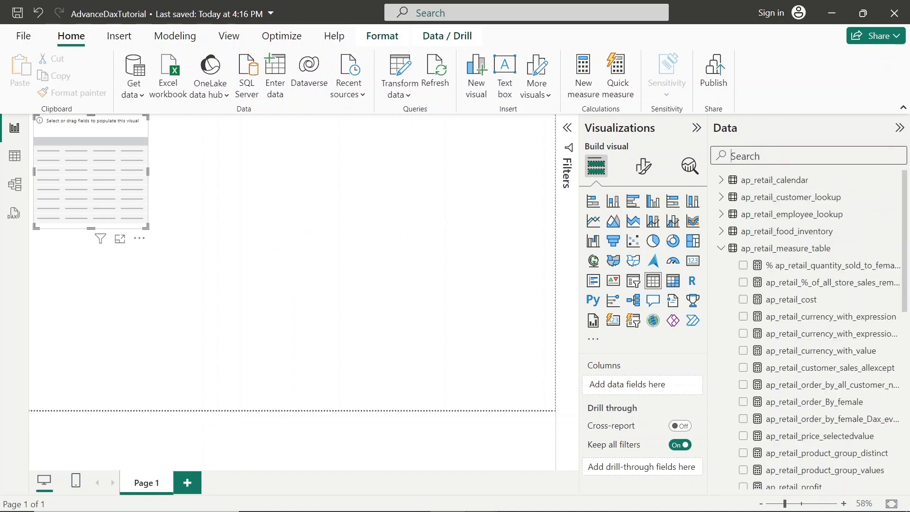
text(ap_ret)
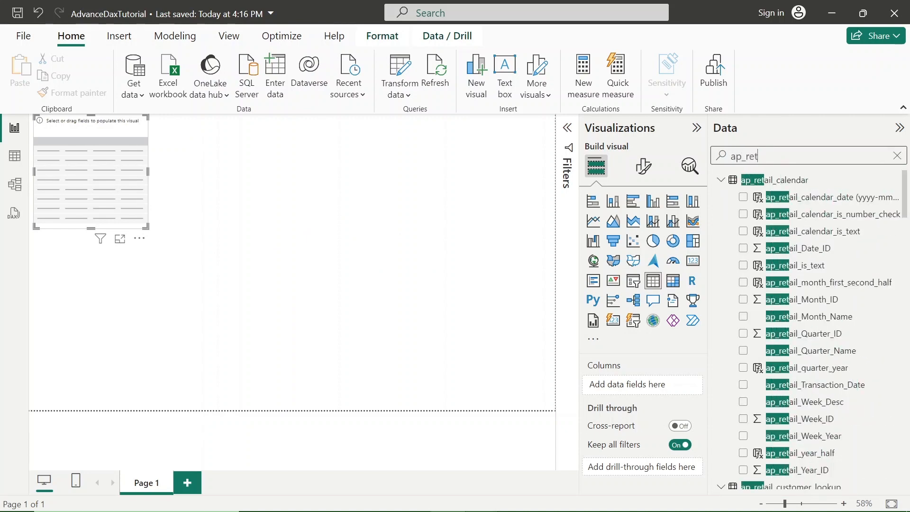
text(ail_)
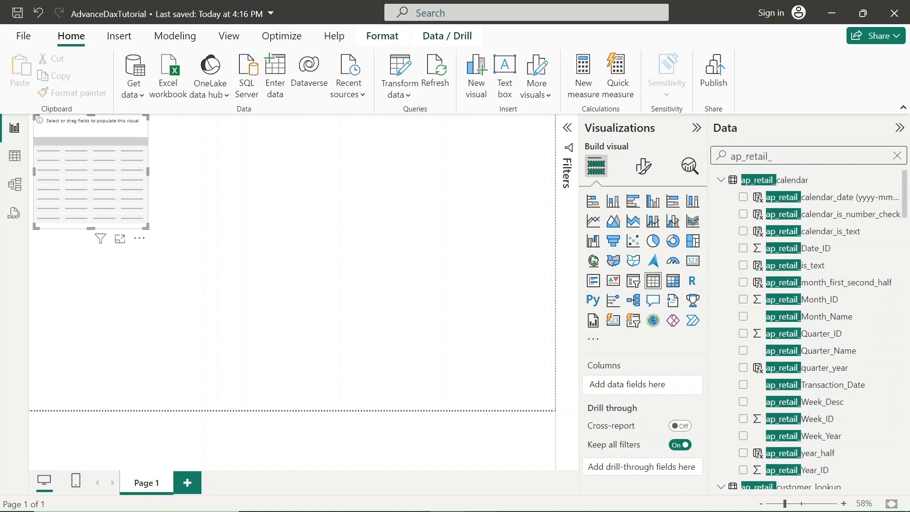
text(product)
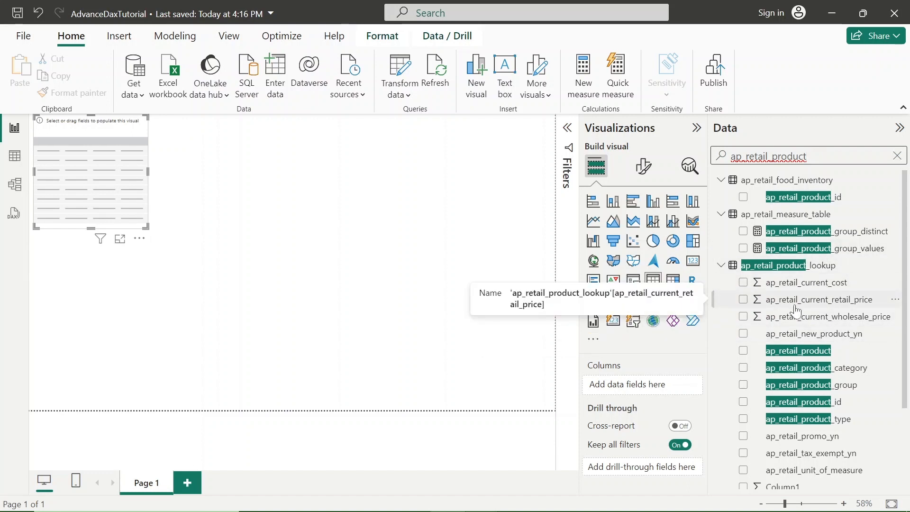
text(_)
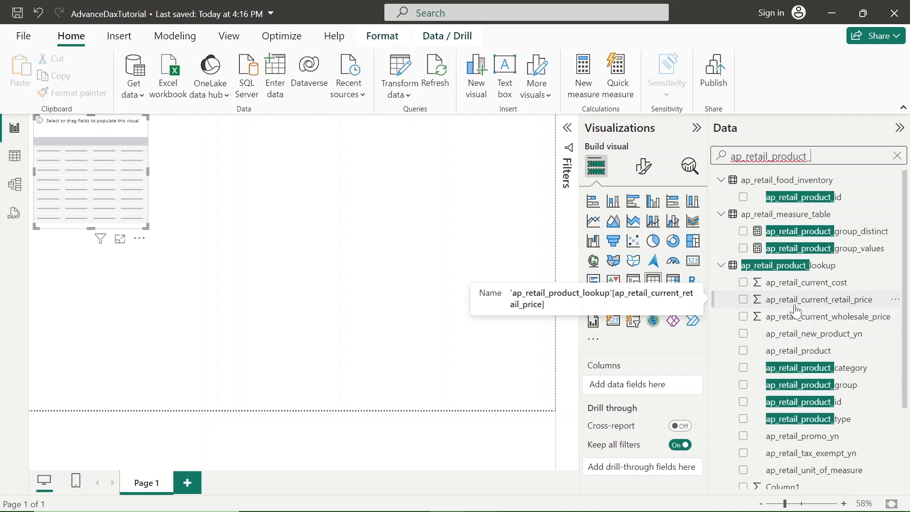
text(gr)
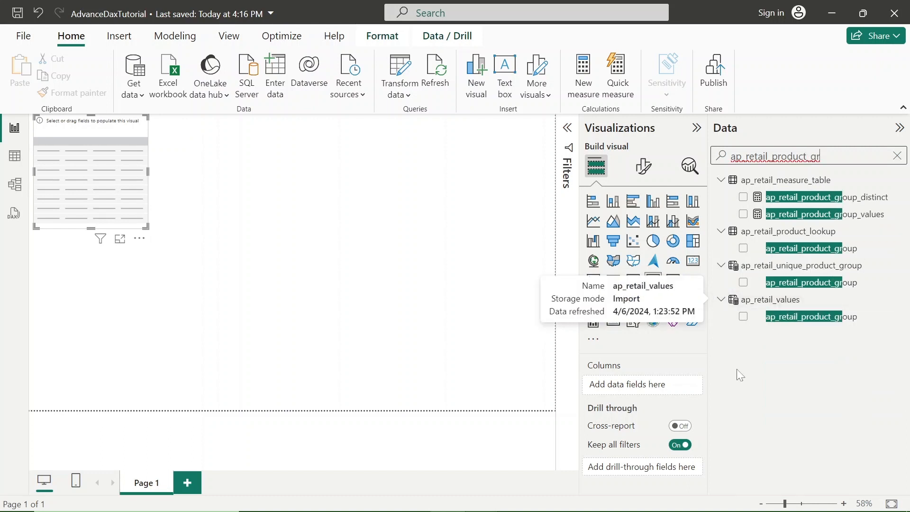
click(743, 249)
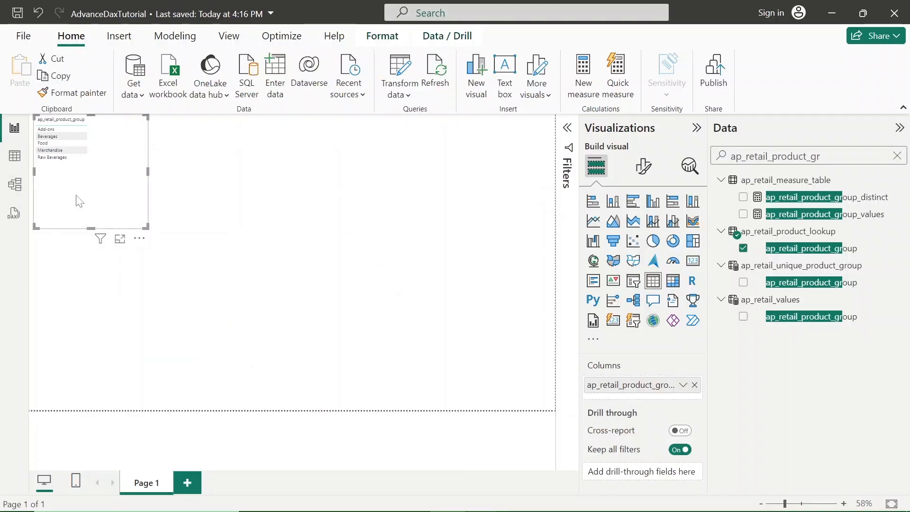
Replace the table visual with a matrix that uses ap_retail_product_group from ap_retail_product_lookup as its rows.
key(Delete)
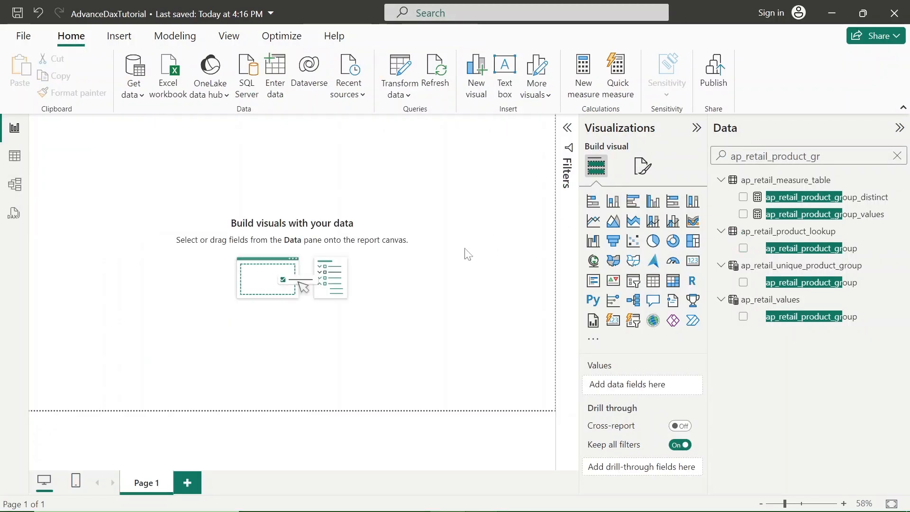
click(673, 281)
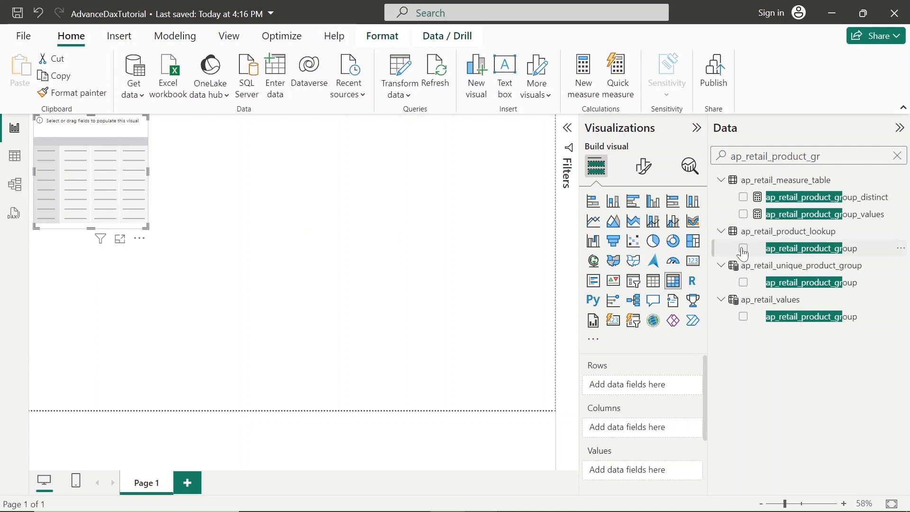
click(744, 250)
Widen the field search to ap_retail_product and add ap_retail_product as the second row level, below ap_retail_product_group.
key(BackSpace)
key(BackSpace)
key(BackSpace)
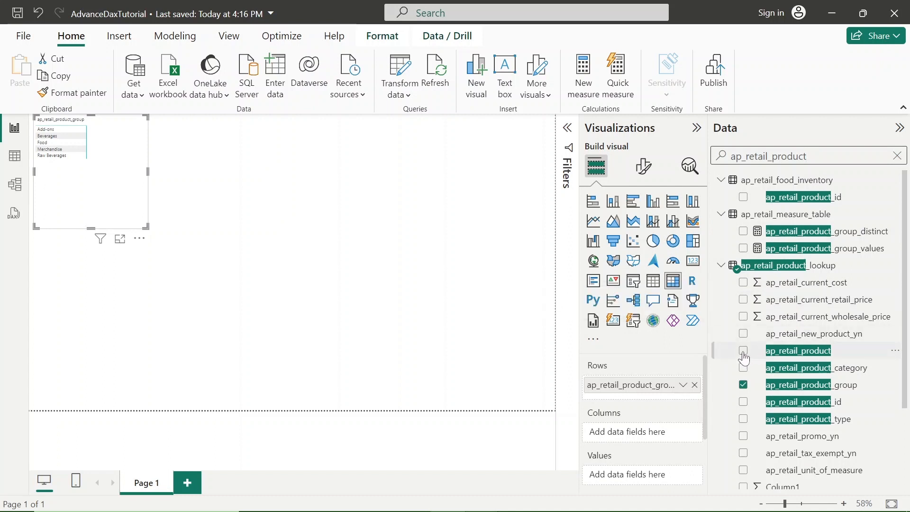
drag(613, 429, 628, 404)
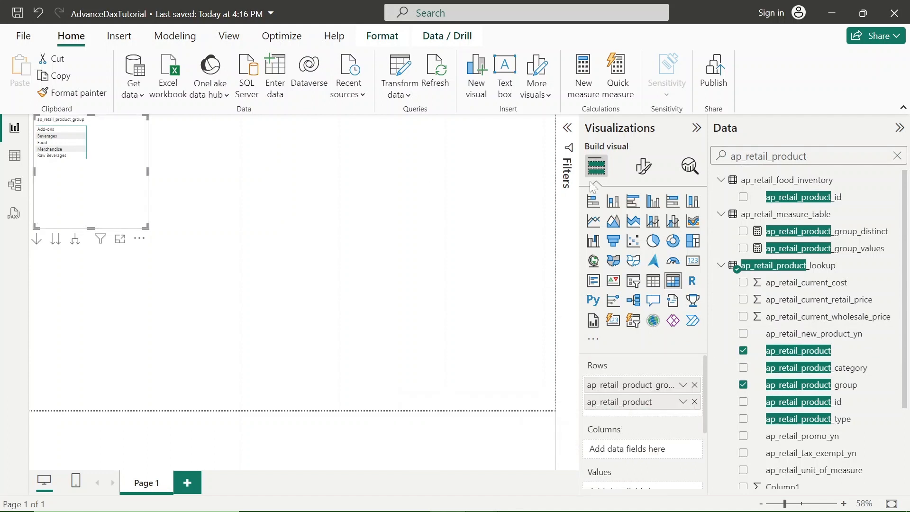
Search the fields for ap_reti and add the ap_retial_customer_sales measure to the matrix values.
key(BackSpace)
key(BackSpace)
key(BackSpace)
key(BackSpace)
key(BackSpace)
key(BackSpace)
key(BackSpace)
key(BackSpace)
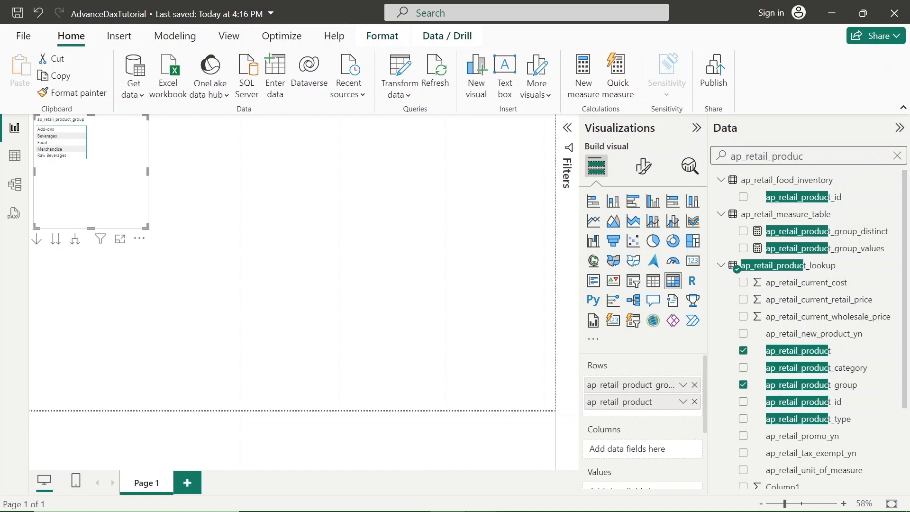
key(BackSpace)
key(BackSpace)
key(BackSpace)
key(BackSpace)
key(BackSpace)
key(BackSpace)
key(BackSpace)
key(BackSpace)
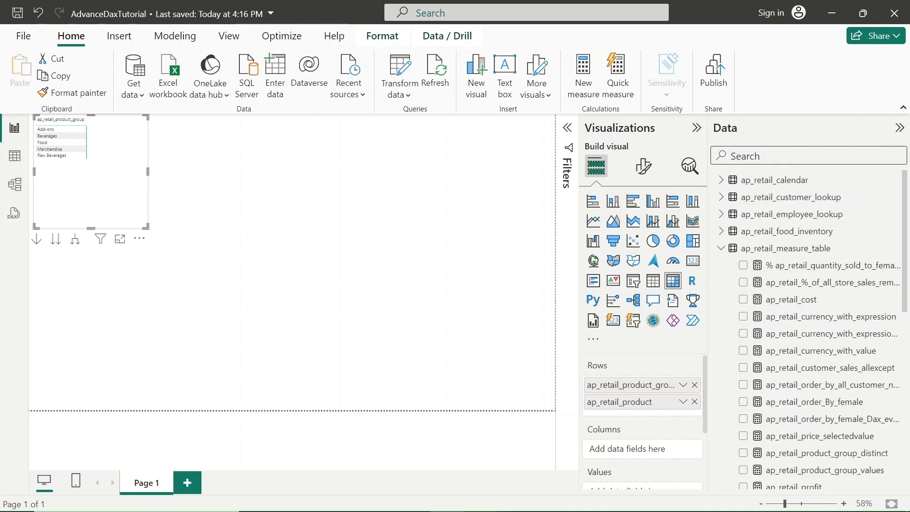
text(ap_)
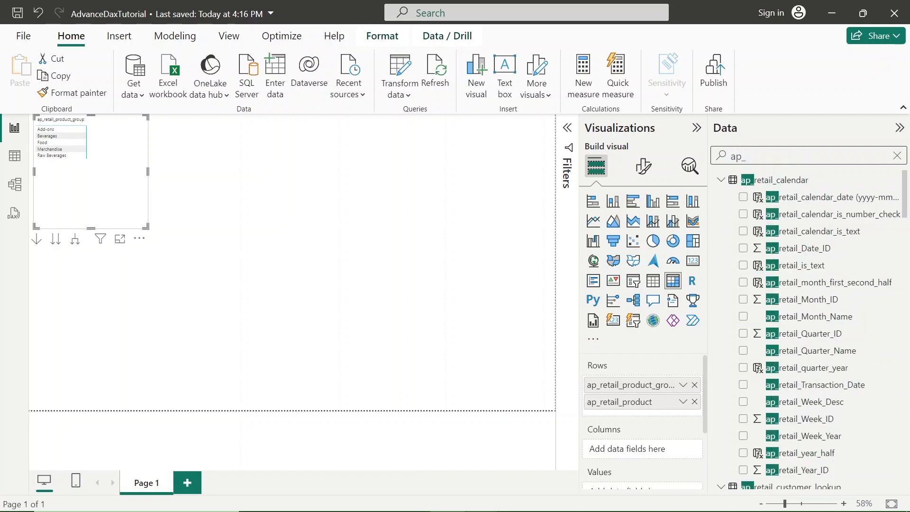
text(reti)
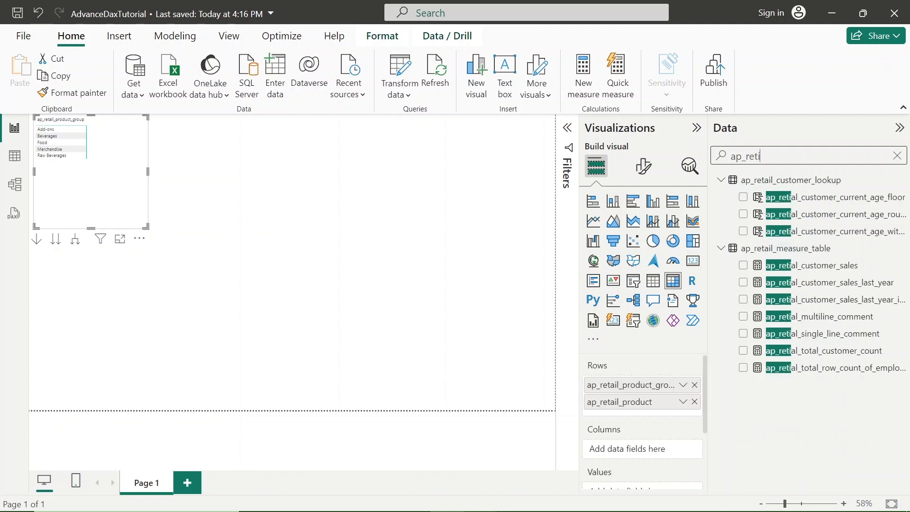
click(745, 267)
click(744, 265)
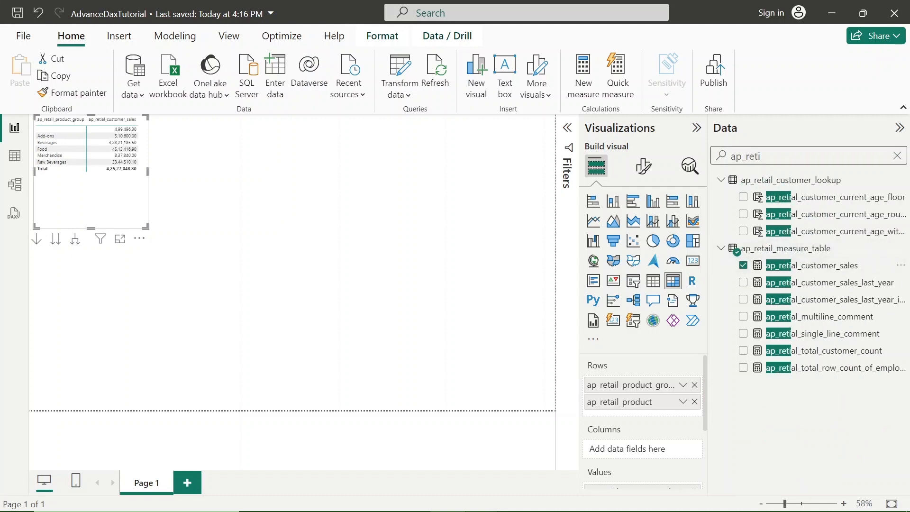
key(BackSpace)
key(BackSpace)
key(BackSpace)
key(BackSpace)
key(BackSpace)
key(BackSpace)
key(BackSpace)
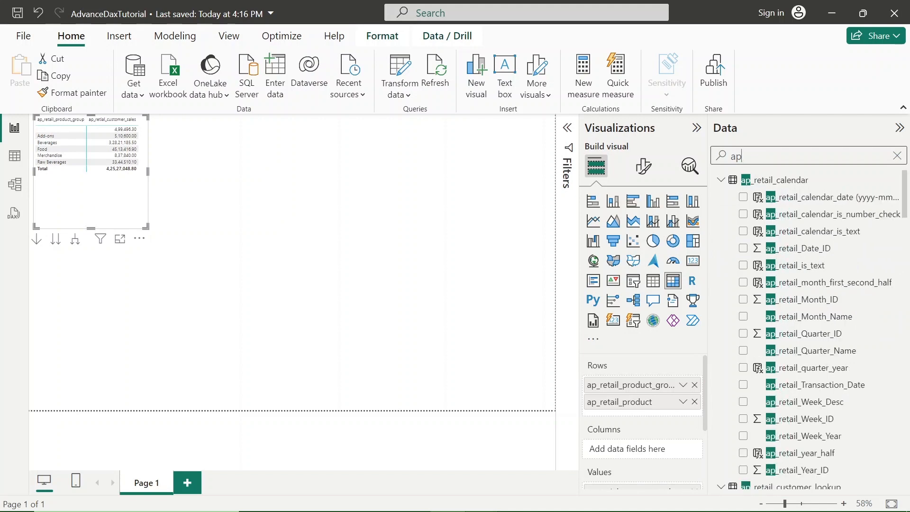
text(ap_)
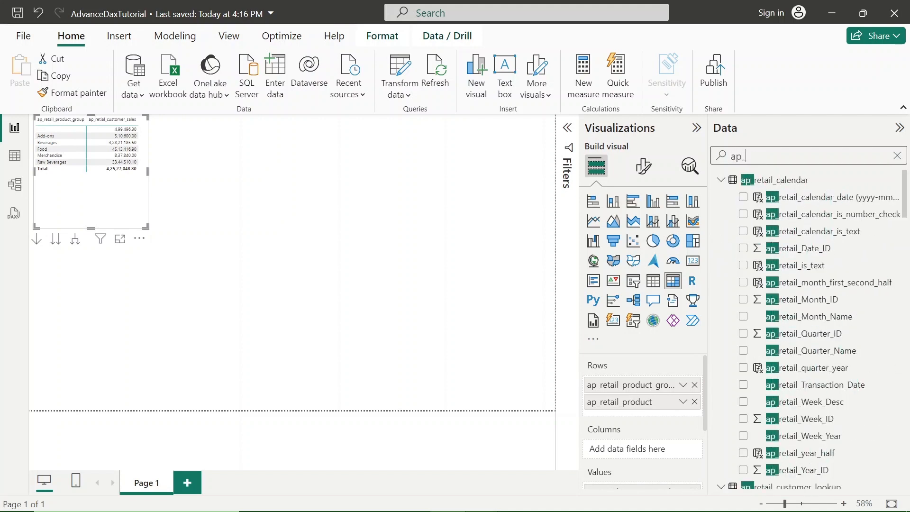
text(retial_)
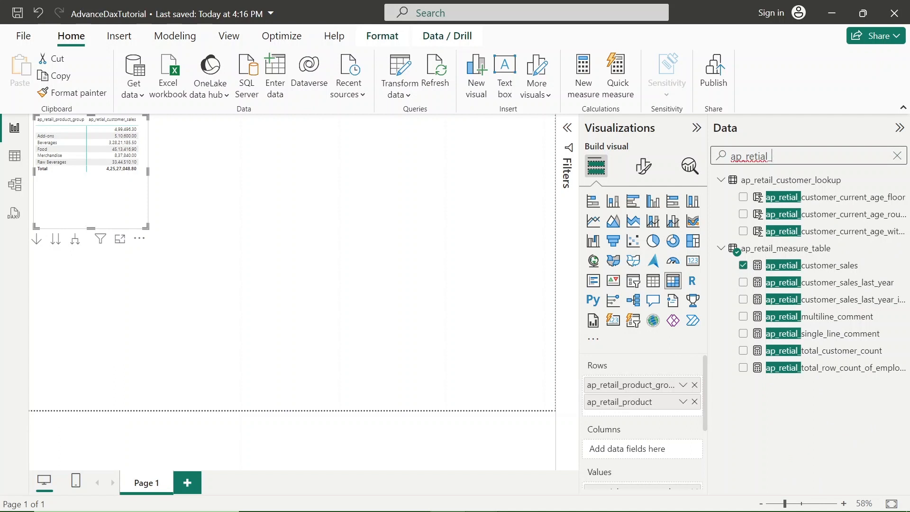
text(customer)
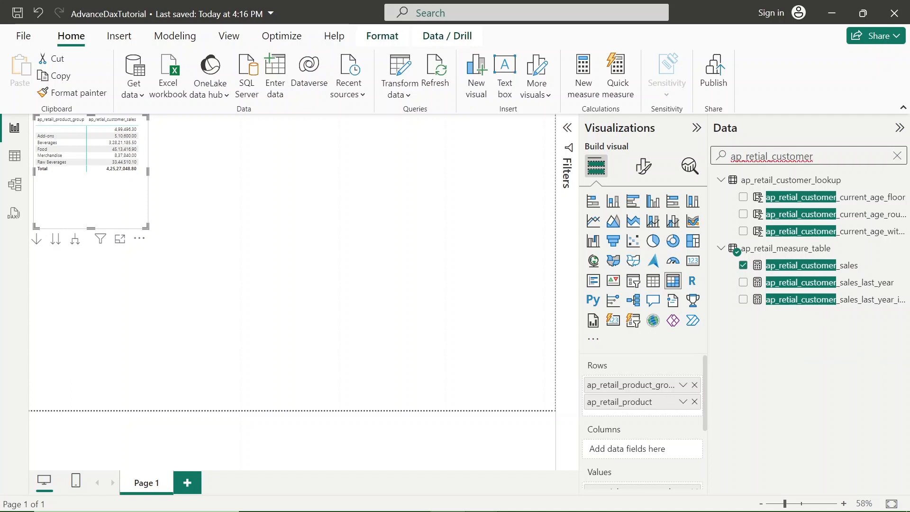
text(_sal)
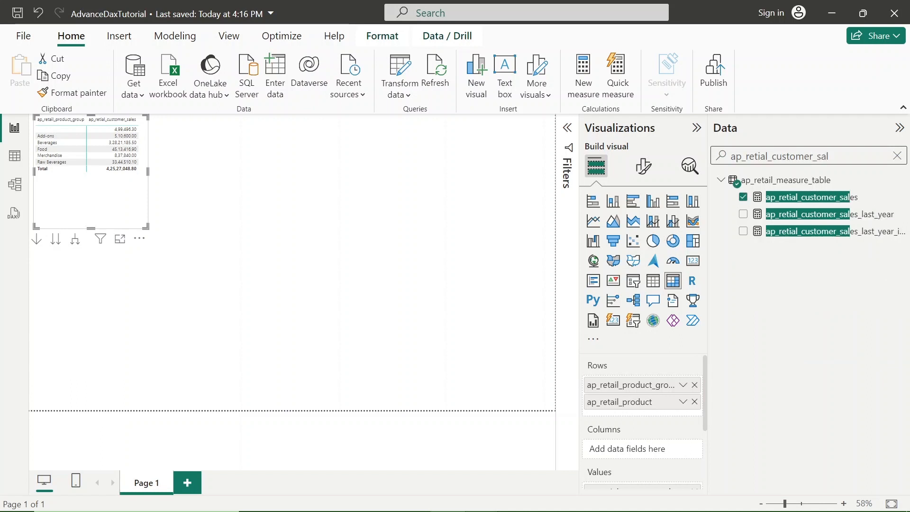
Add the ap_retail_customer_sales_allexcept measure to the matrix values and enlarge the matrix to fit all its columns.
key(BackSpace)
key(BackSpace)
key(BackSpace)
key(BackSpace)
key(BackSpace)
key(BackSpace)
key(BackSpace)
key(BackSpace)
key(BackSpace)
key(BackSpace)
key(BackSpace)
key(BackSpace)
key(BackSpace)
key(BackSpace)
key(BackSpace)
key(BackSpace)
text(ai)
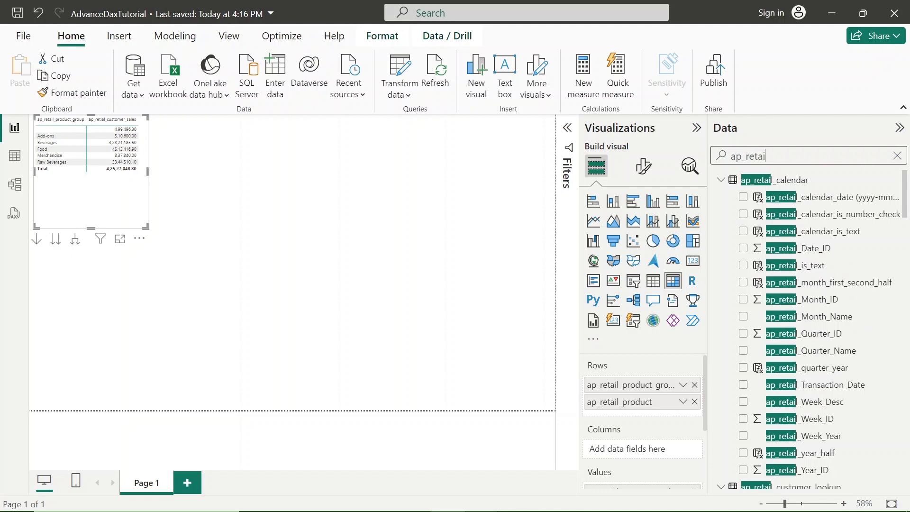
text(l_cus)
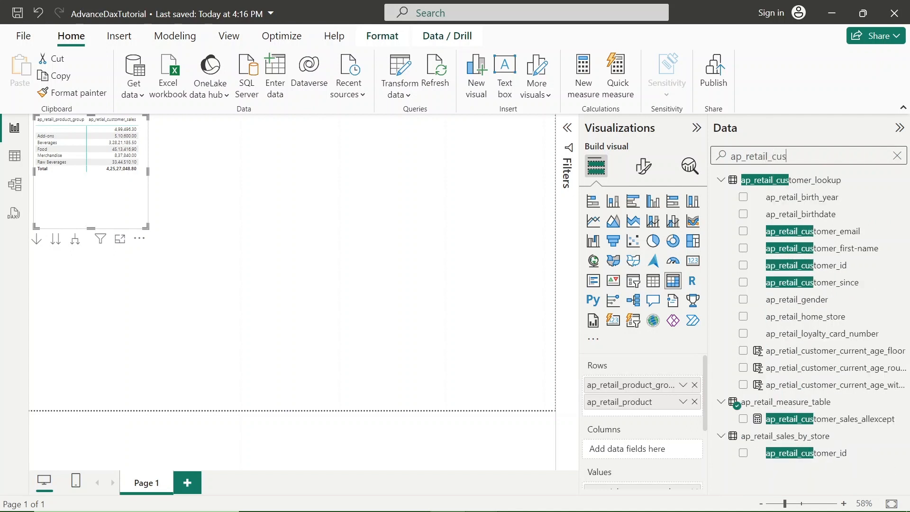
text(tomer)
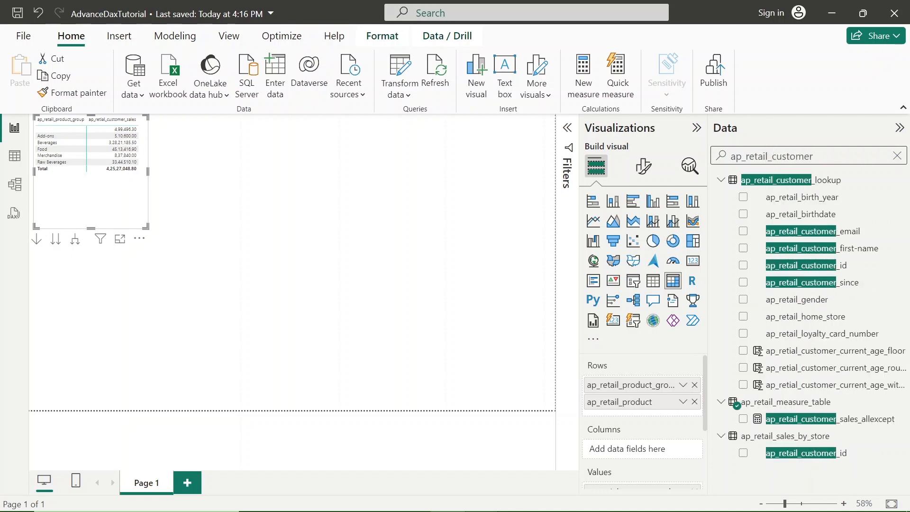
text(_sal)
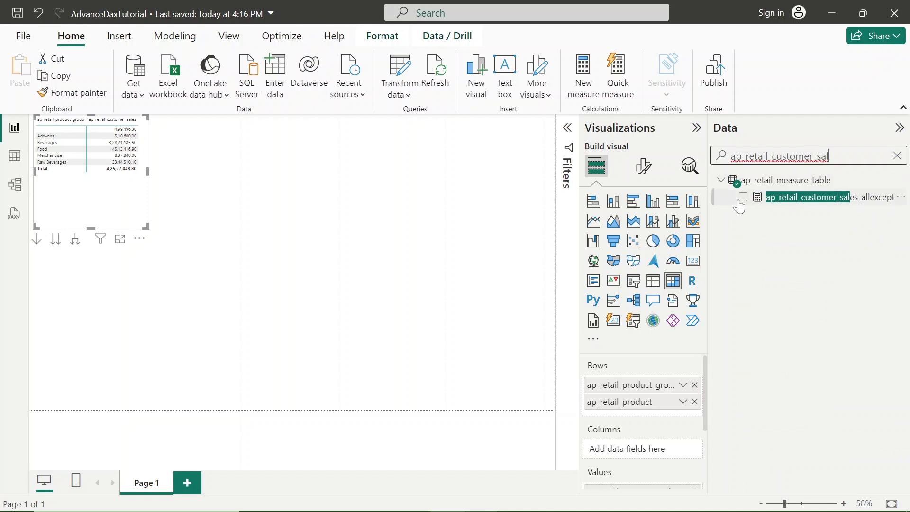
click(744, 198)
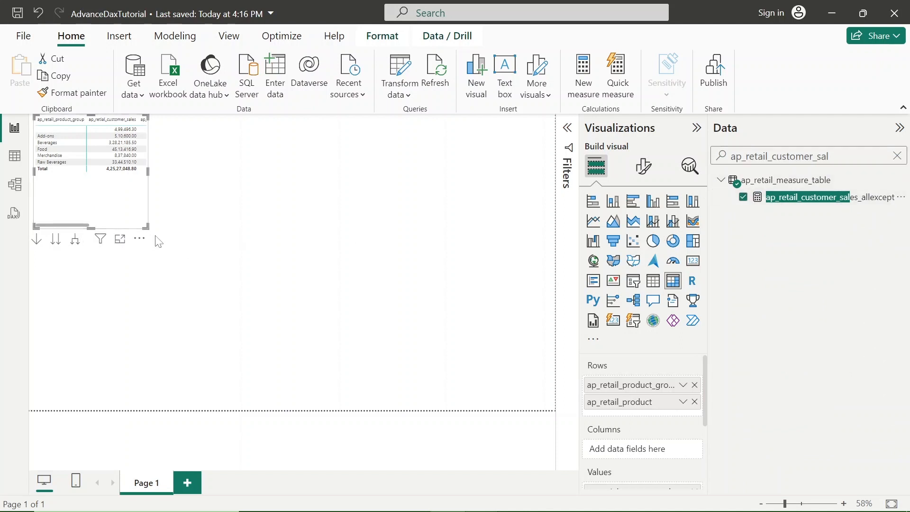
drag(178, 249, 255, 290)
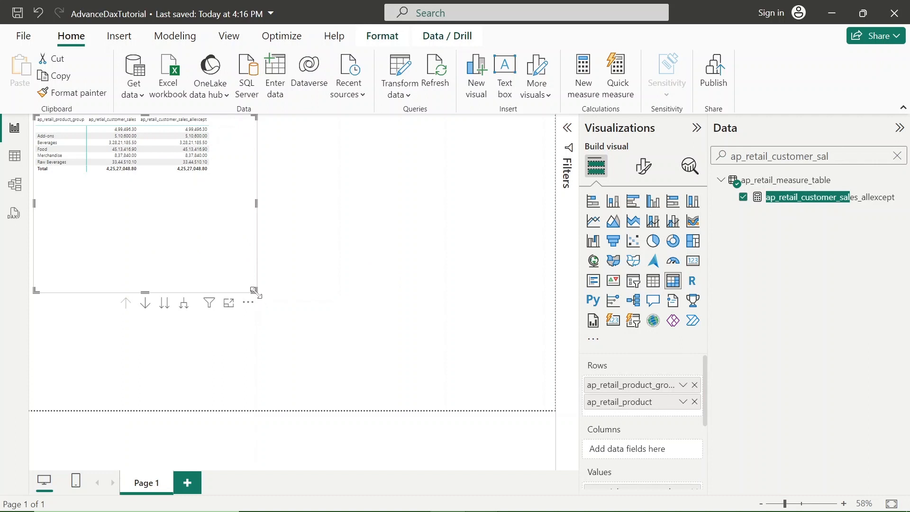
Reposition the matrix near the upper-left corner of the report page and set its values font size to 15.
drag(261, 302, 300, 315)
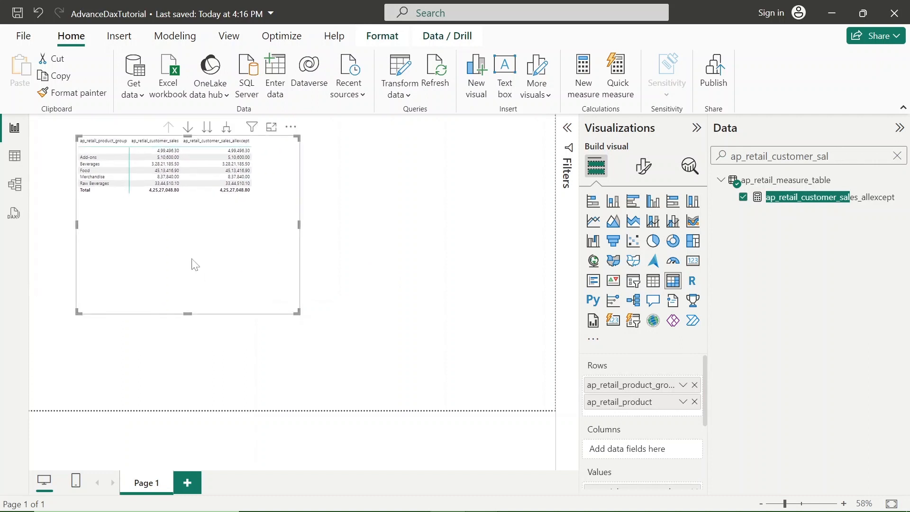
drag(116, 232, 88, 219)
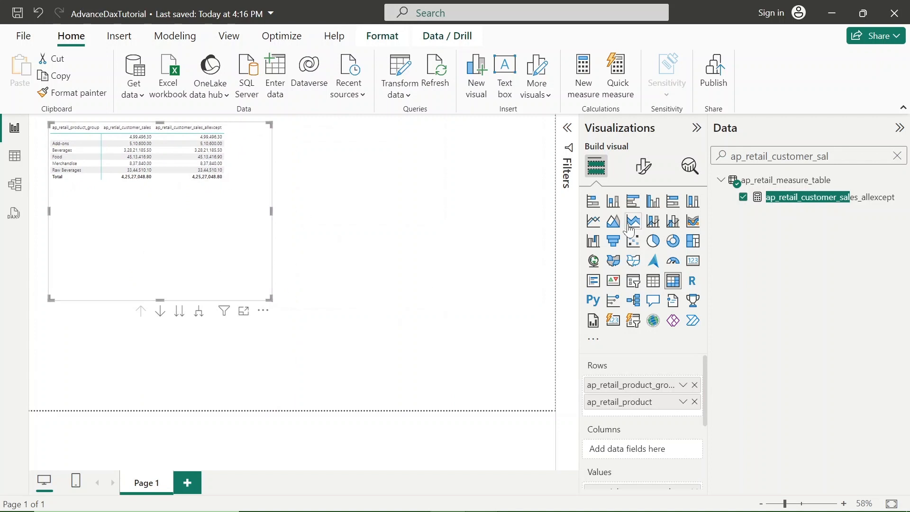
click(644, 167)
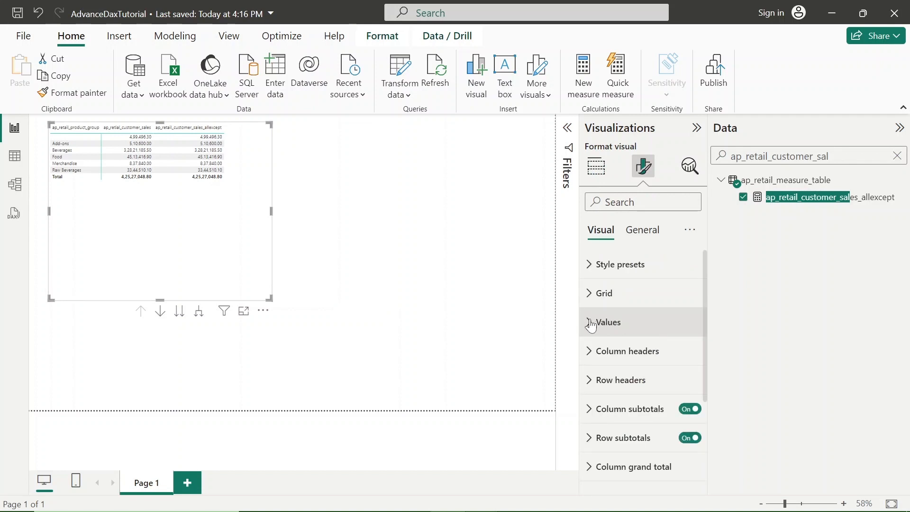
click(591, 326)
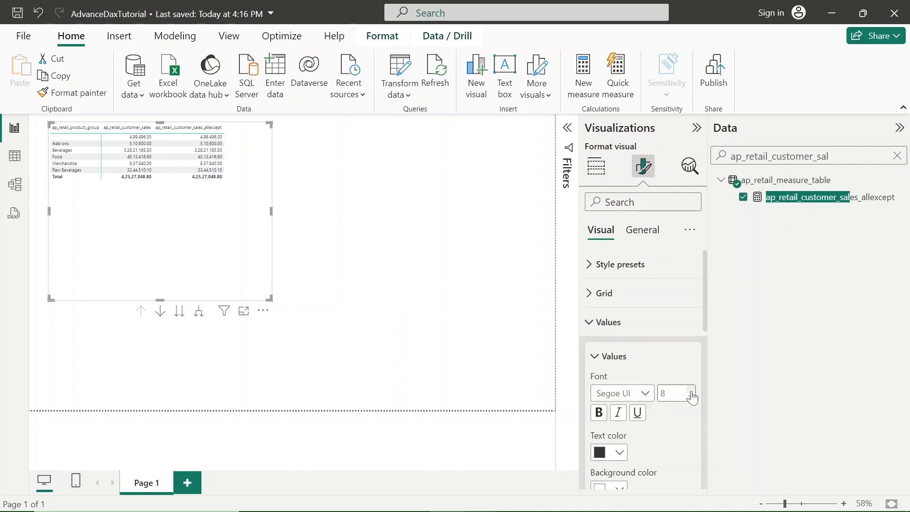
click(691, 392)
click(691, 398)
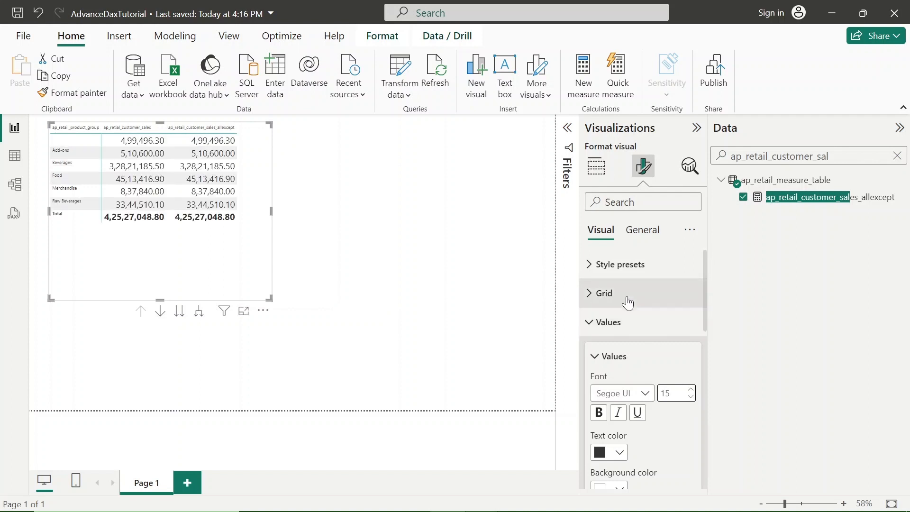
click(593, 333)
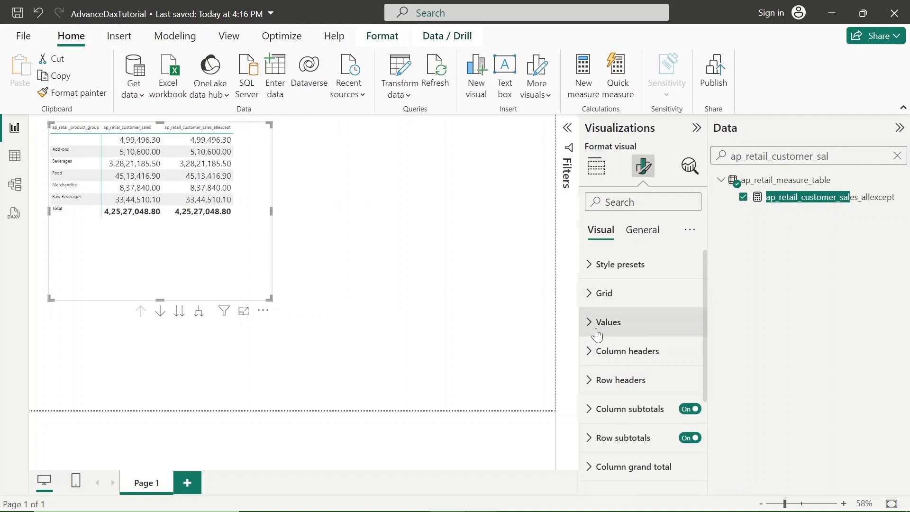
Set the font size of the matrix column headers to 16.
click(593, 353)
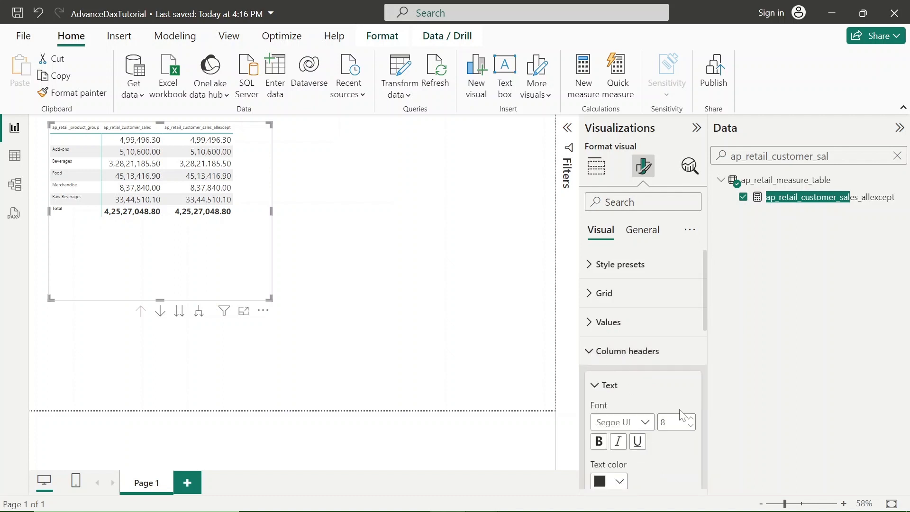
click(693, 420)
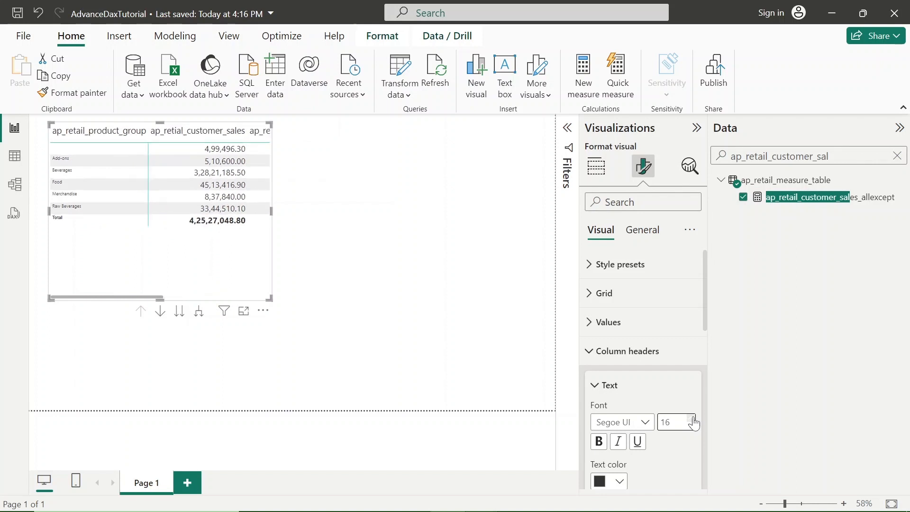
click(589, 351)
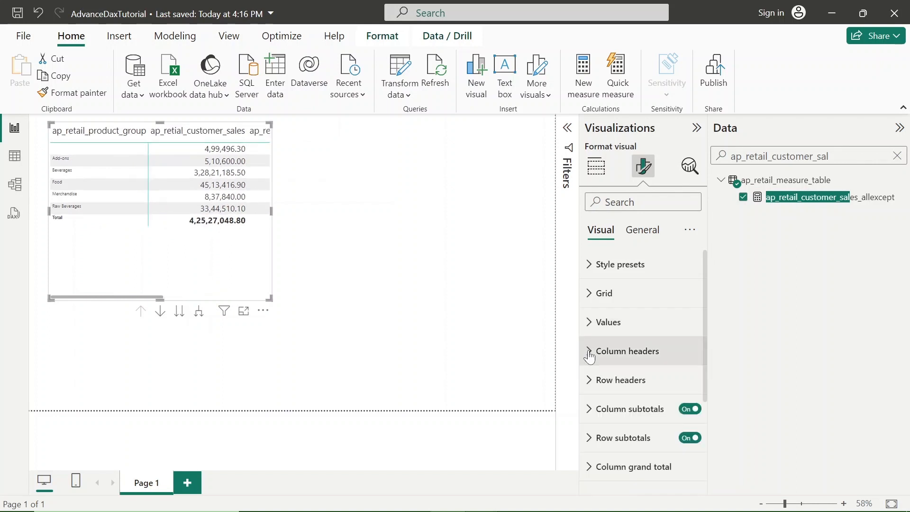
click(642, 230)
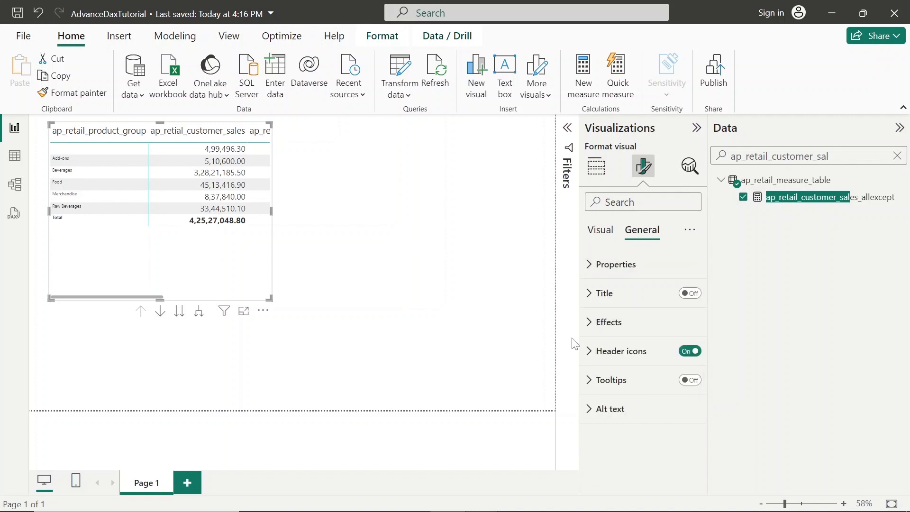
click(592, 266)
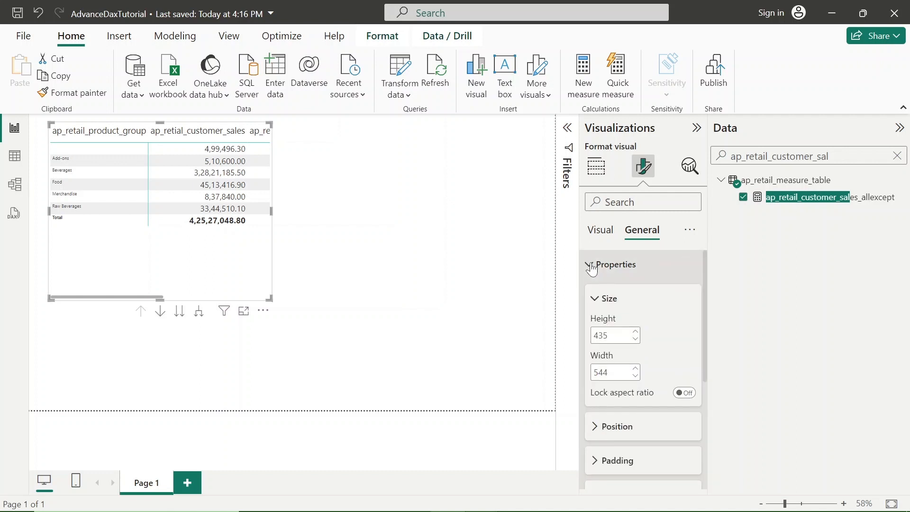
click(592, 266)
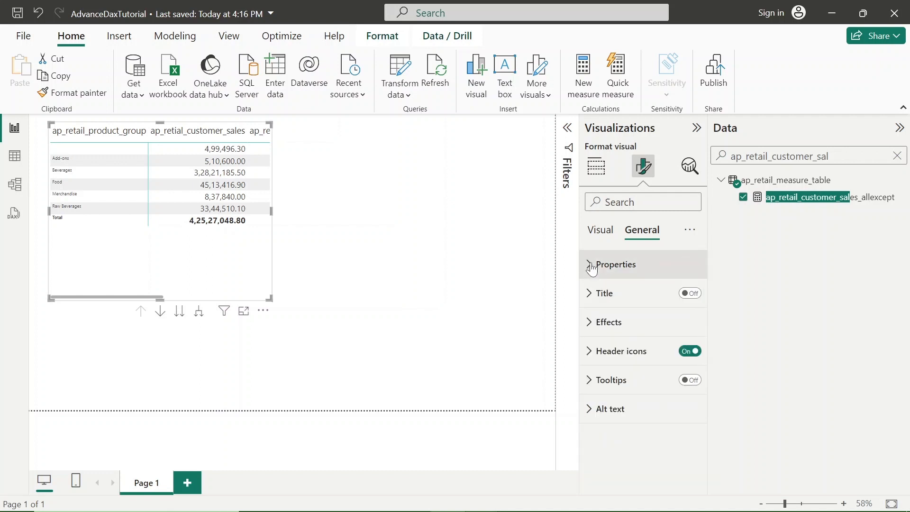
click(587, 358)
click(587, 357)
click(601, 234)
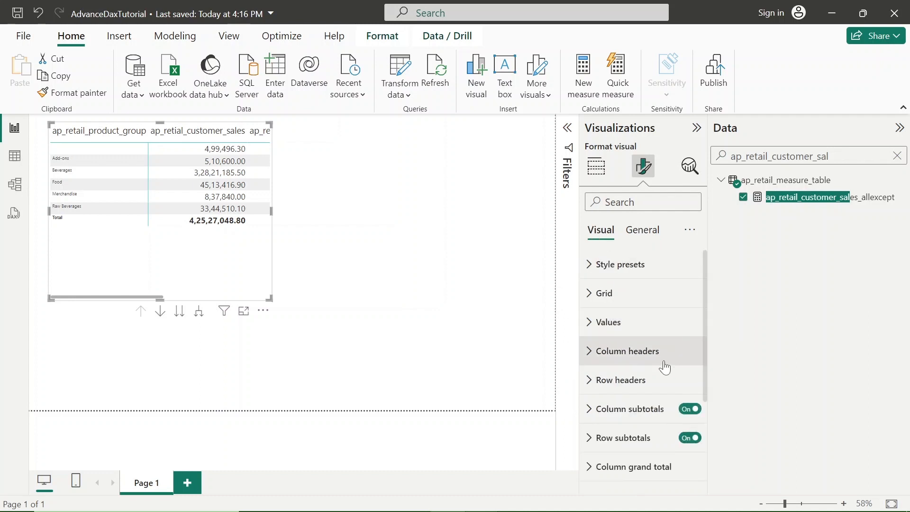
Set the row headers font size to 13 and enlarge the matrix so that all its columns fit.
click(592, 380)
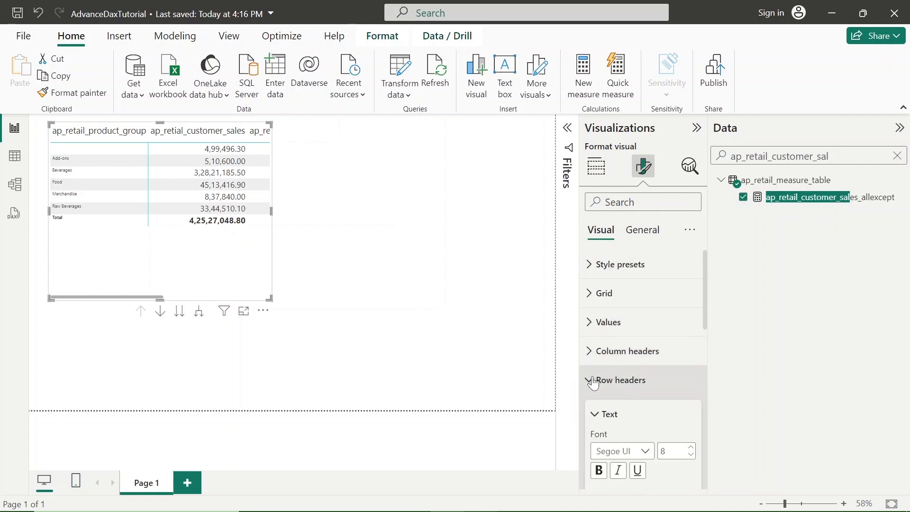
click(690, 448)
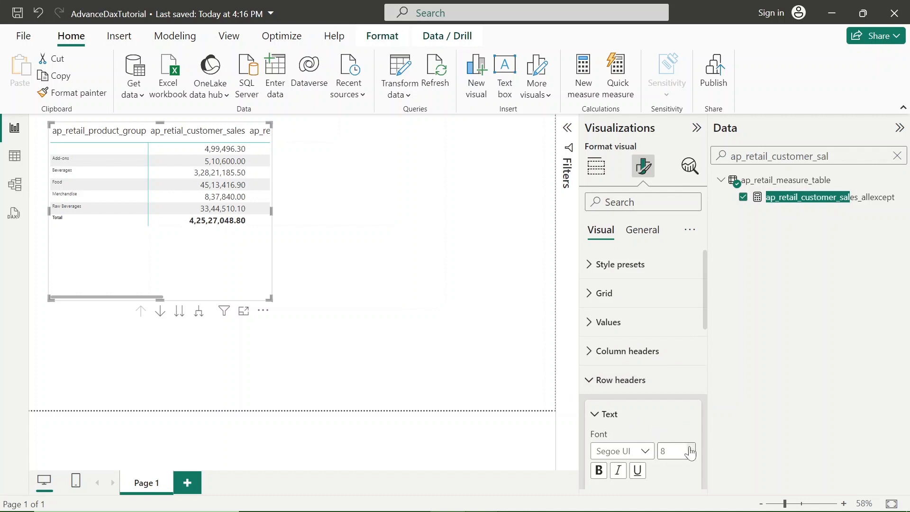
click(690, 447)
click(690, 447)
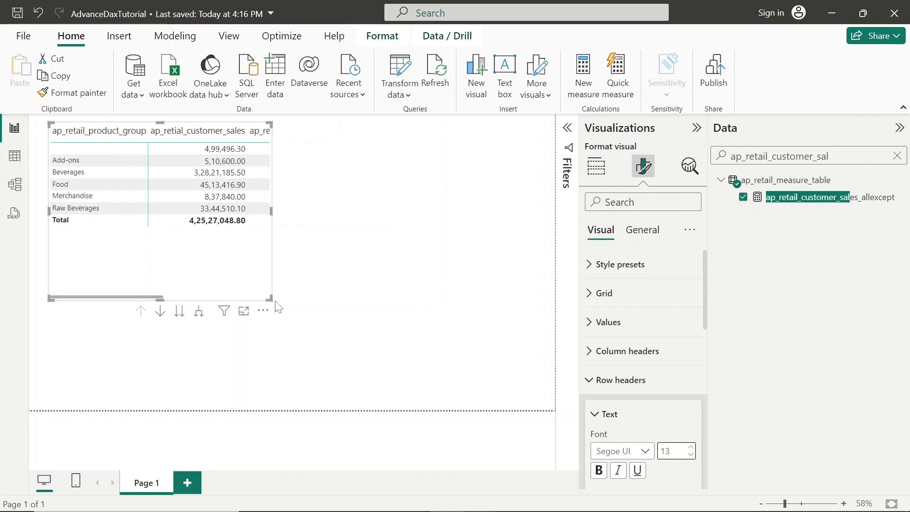
drag(271, 299, 402, 366)
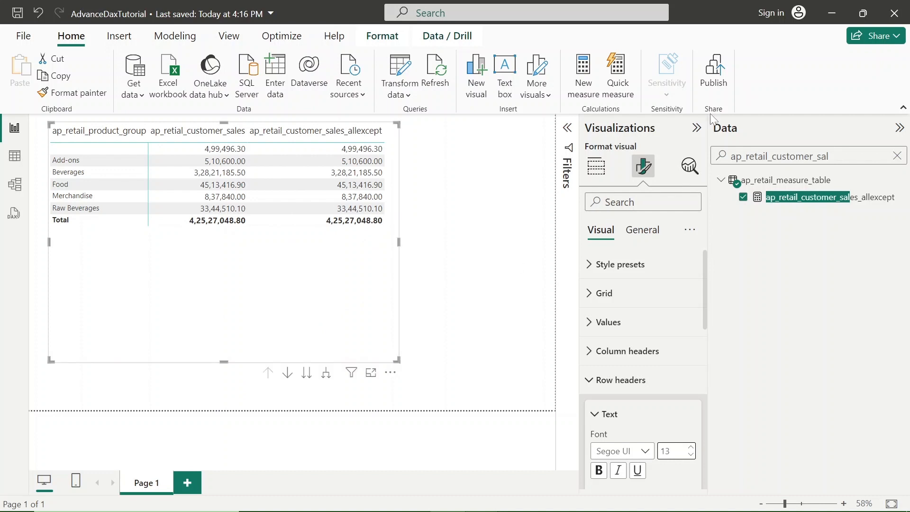
Add a new slicer visual in the empty area of the page beside the matrix.
click(592, 167)
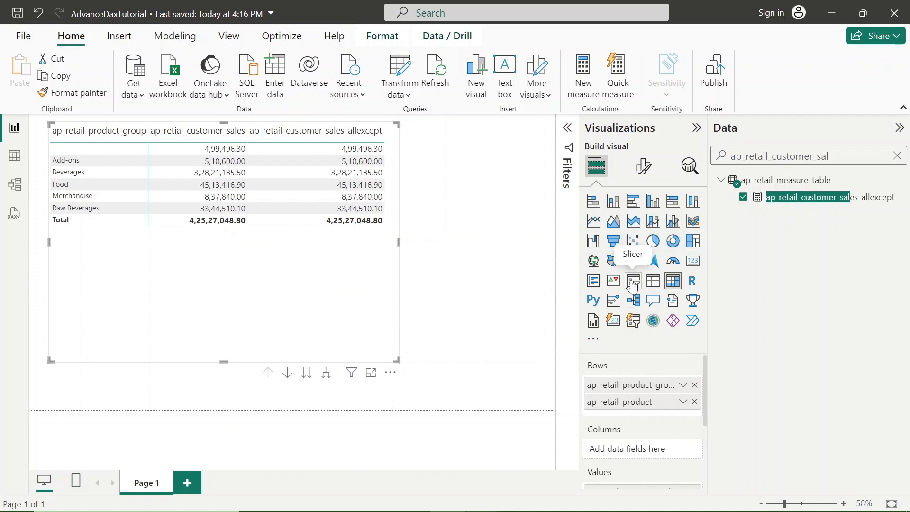
click(515, 270)
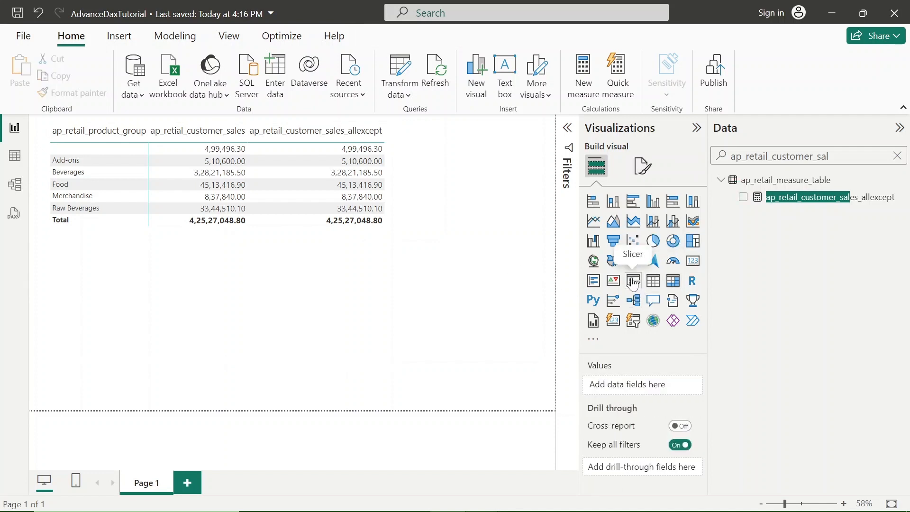
click(633, 280)
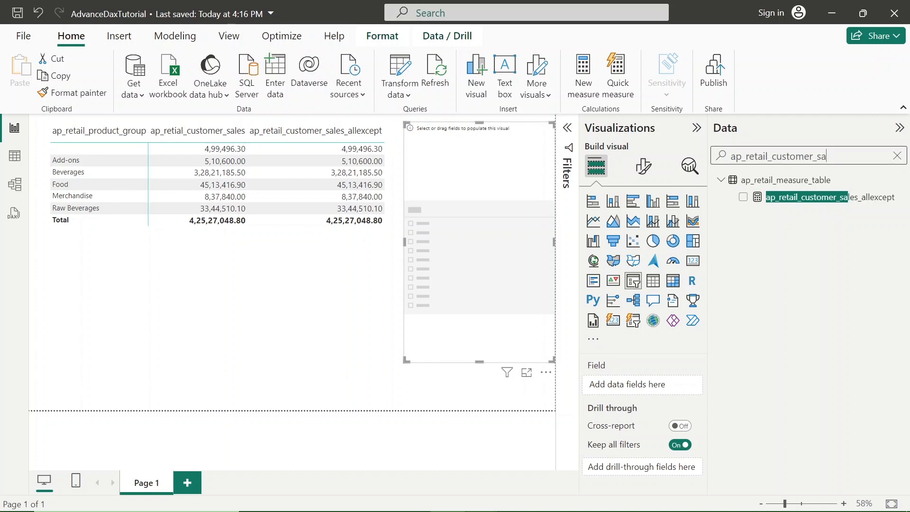
Search the fields for ap_retail_calend, add ap_retail_Transaction_Date to the slicer and shrink the slicer slightly.
key(BackSpace)
key(BackSpace)
key(BackSpace)
key(BackSpace)
key(BackSpace)
key(BackSpace)
key(BackSpace)
key(BackSpace)
key(BackSpace)
key(BackSpace)
key(BackSpace)
key(BackSpace)
key(BackSpace)
key(BackSpace)
key(BackSpace)
key(BackSpace)
key(BackSpace)
key(BackSpace)
key(BackSpace)
key(BackSpace)
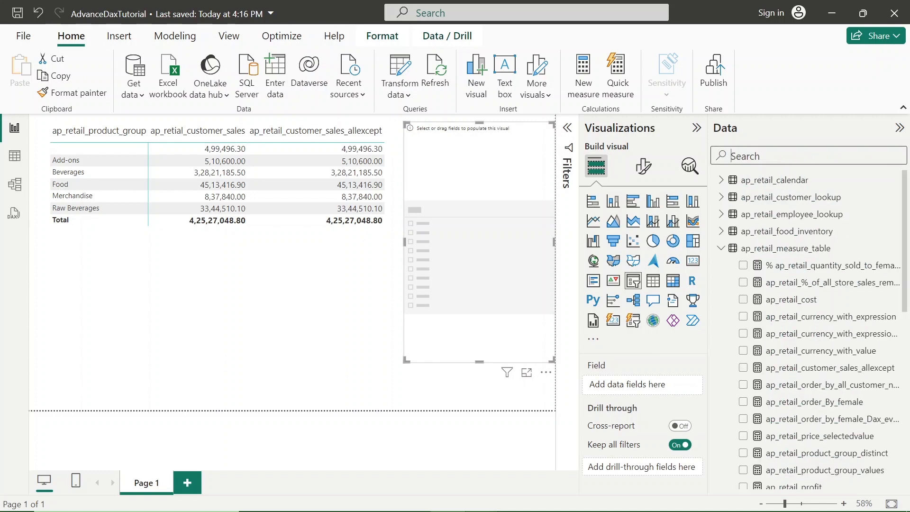
text(ap_ret)
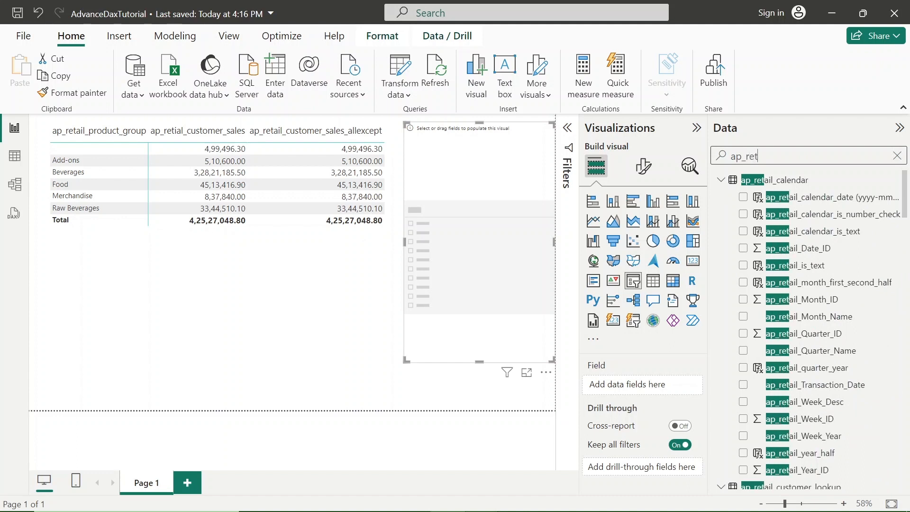
text(ail_cal)
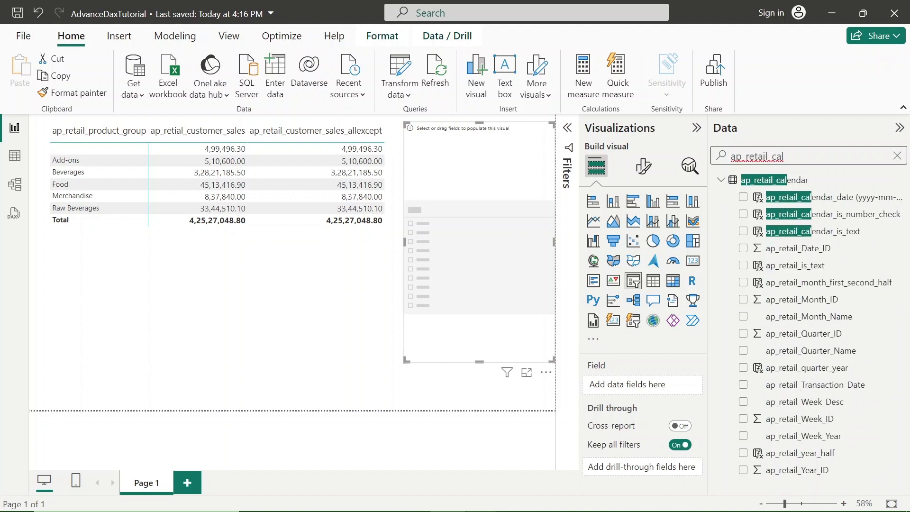
text(end)
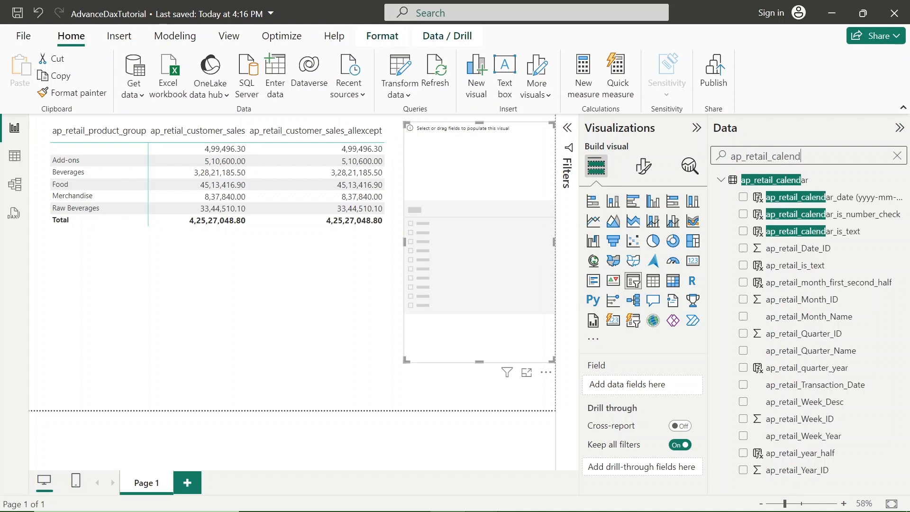
text(ar_tr)
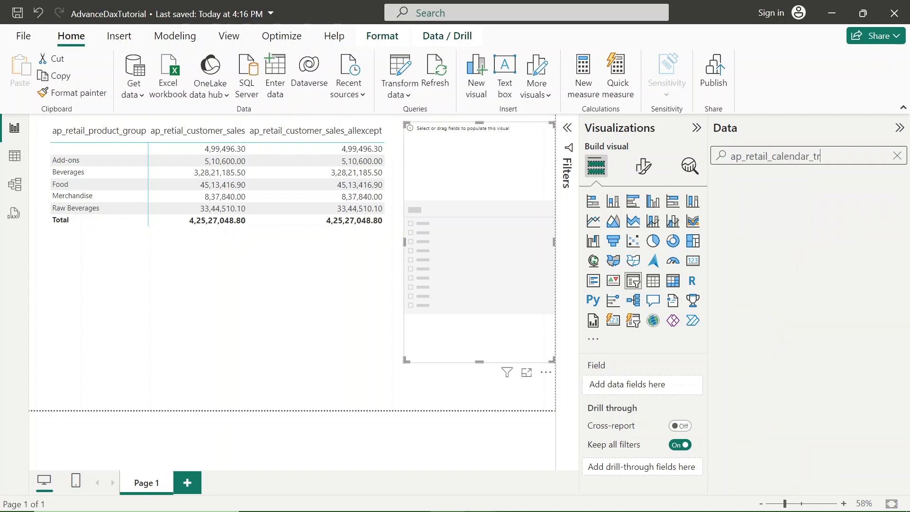
key(BackSpace)
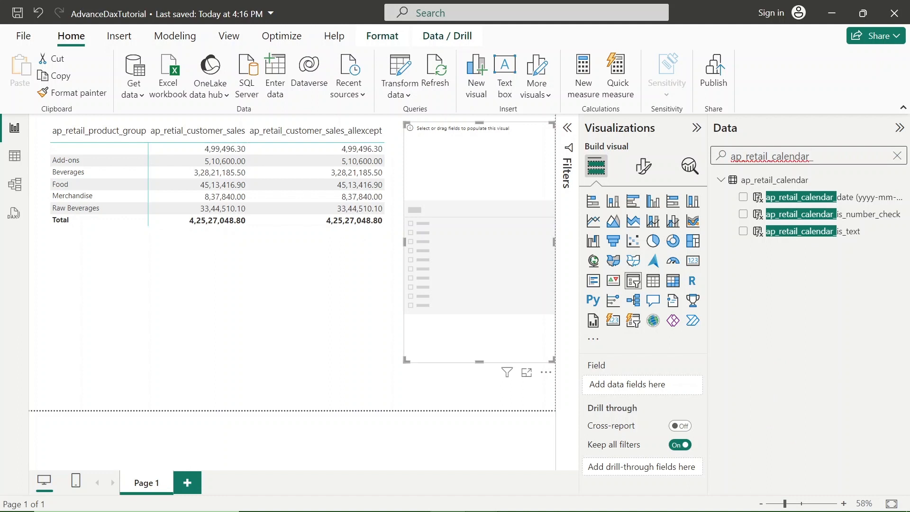
key(BackSpace)
key(BackSpace)
key(BackSpace)
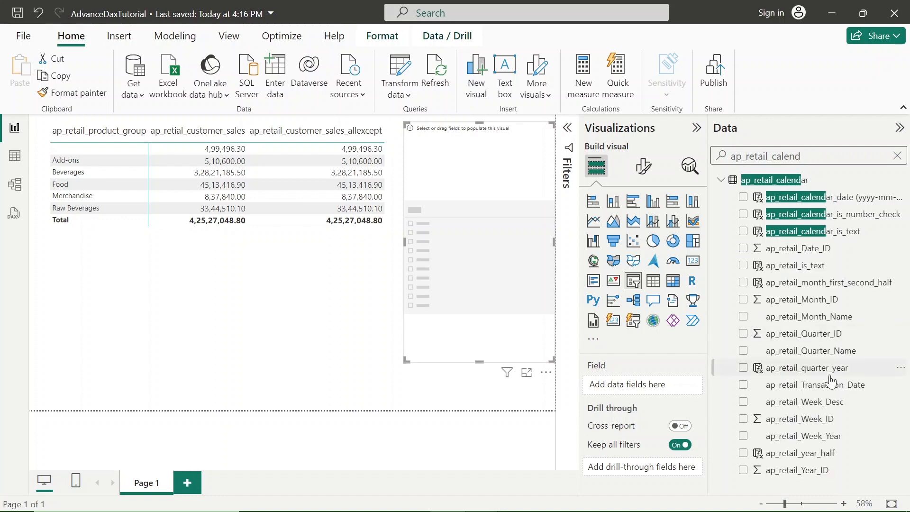
click(743, 384)
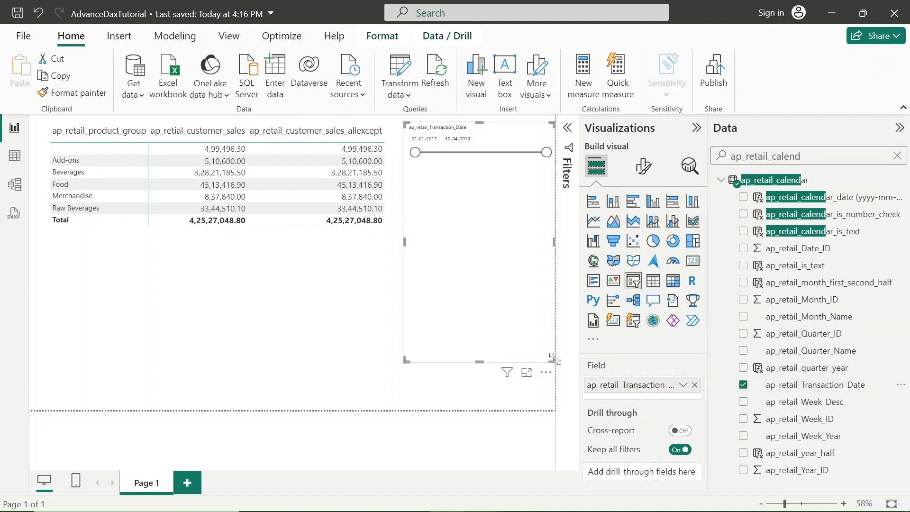
drag(553, 358, 545, 333)
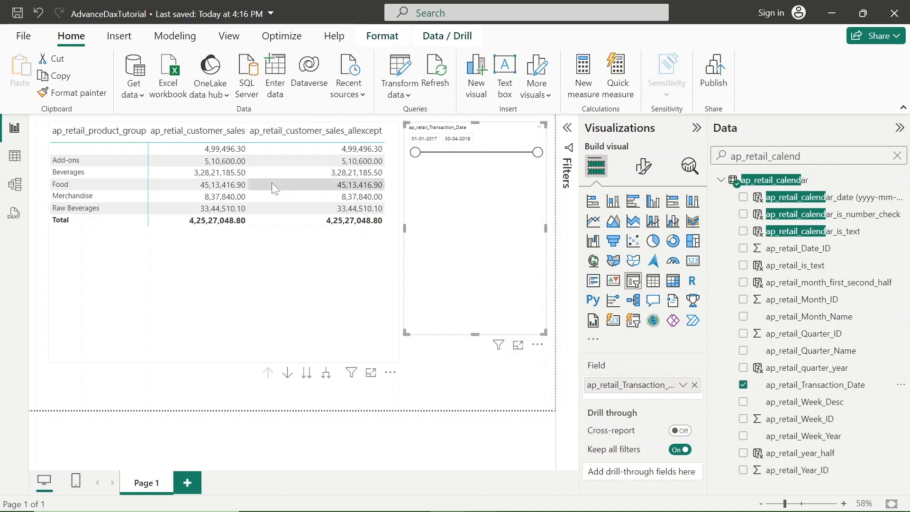
Expand the matrix down one hierarchy level to list the products under each product group.
click(313, 183)
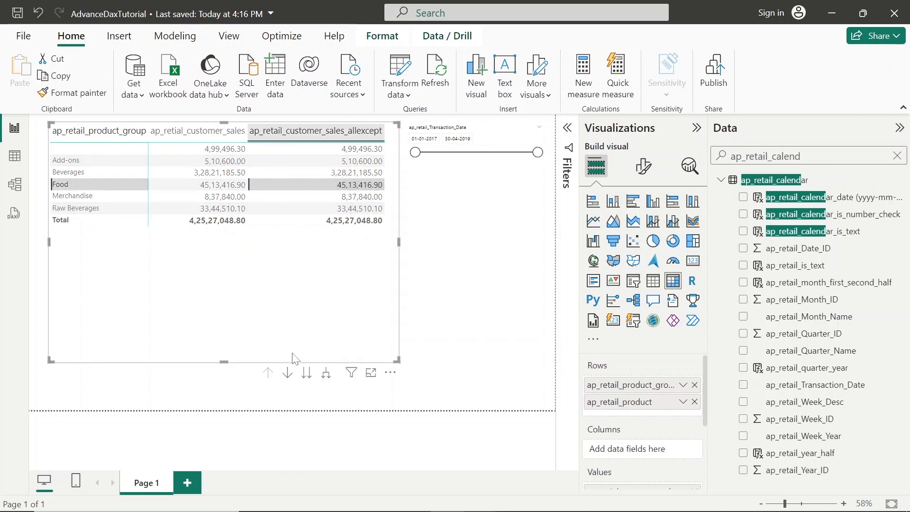
click(326, 375)
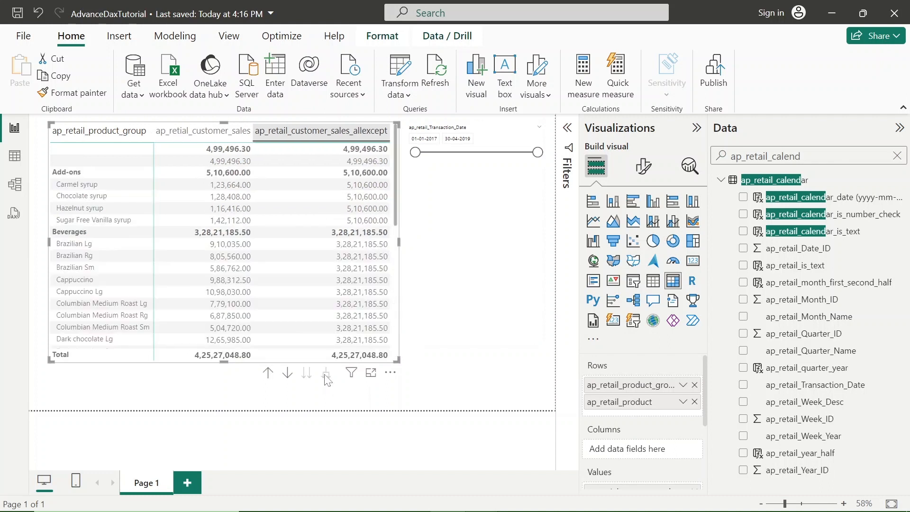
Filter the transaction date slicer to the range 05-02-2017 to 25-09-2018 and reduce the slicer's height to fit its slider.
drag(537, 154, 505, 152)
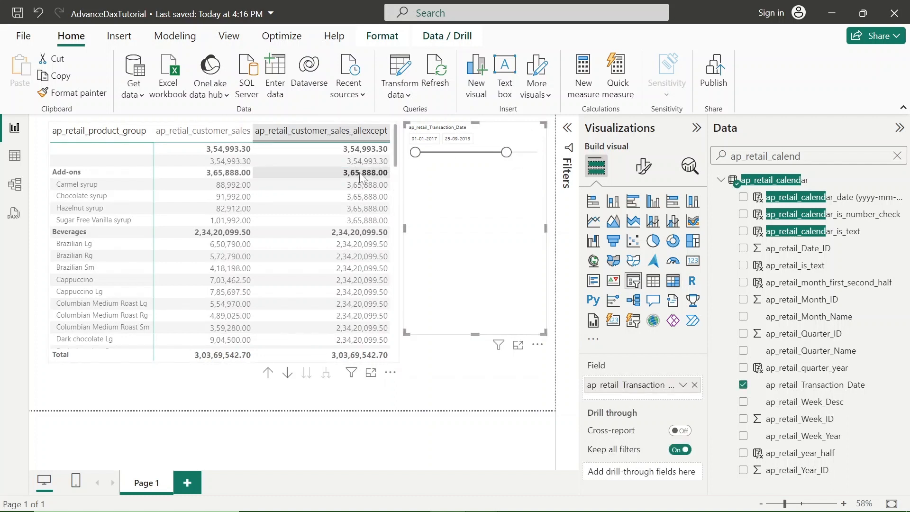
drag(415, 152, 437, 153)
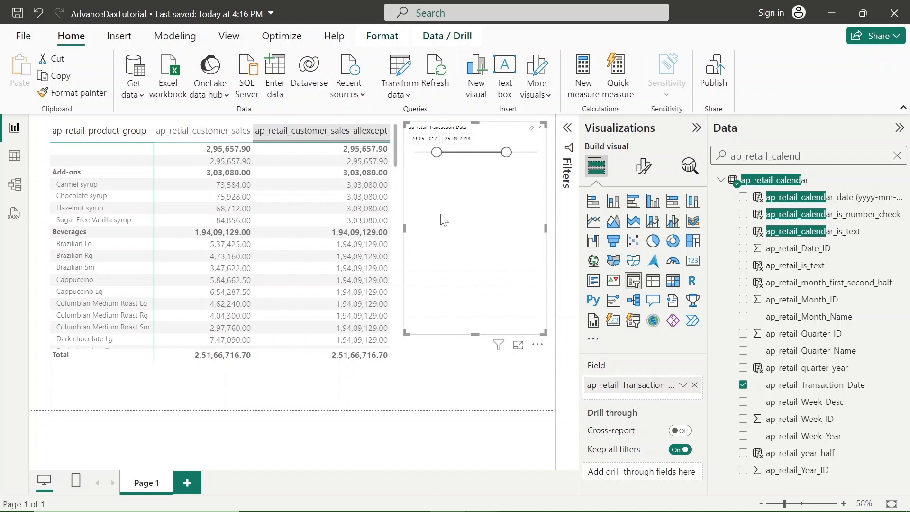
drag(477, 334, 484, 185)
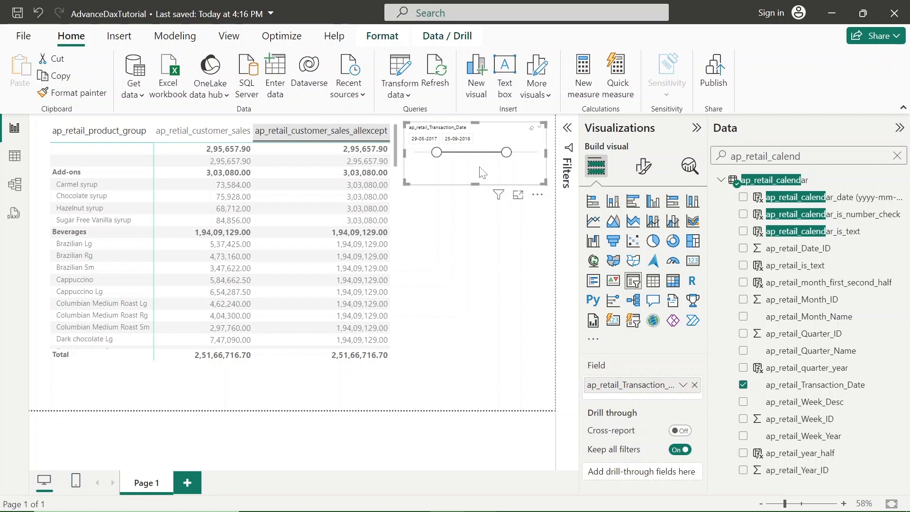
drag(437, 152, 423, 156)
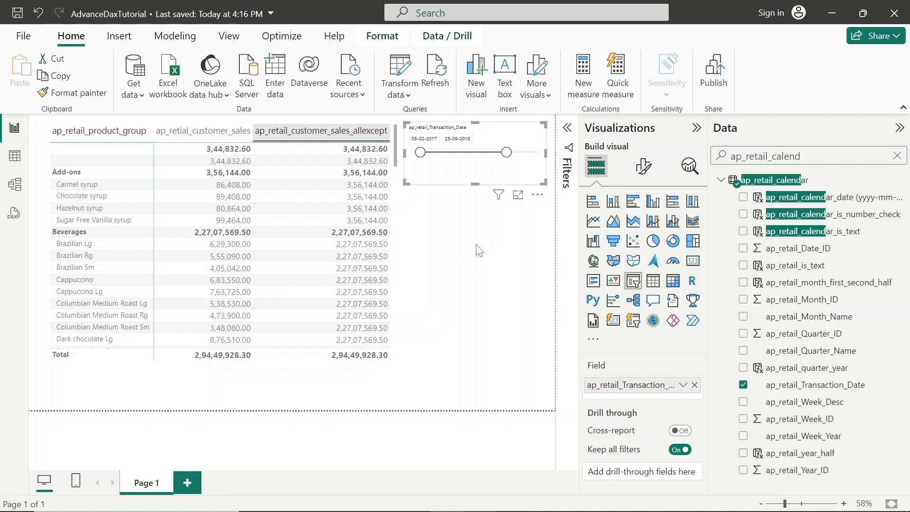
Switch to the DAX ALLEXCEPT slideshow and advance to the slide about the ap_retail_product_category slicer.
key(alt+Tab)
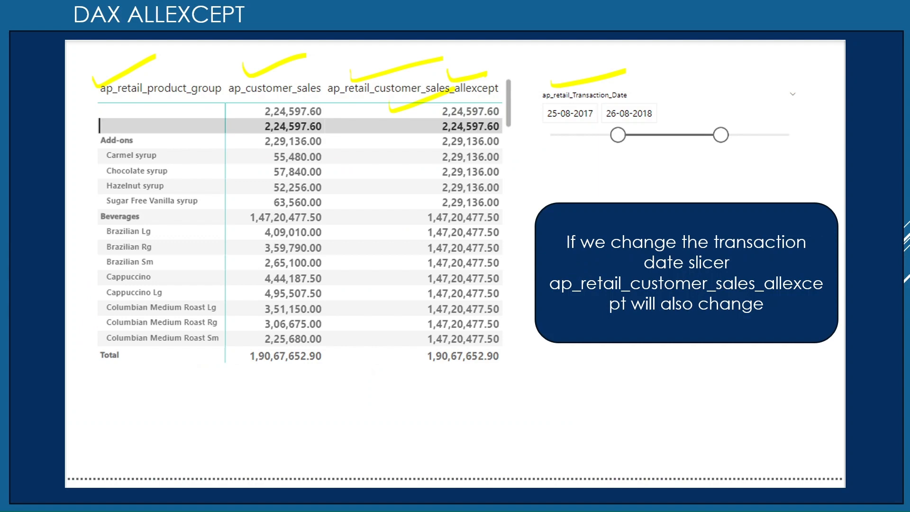
key(Right)
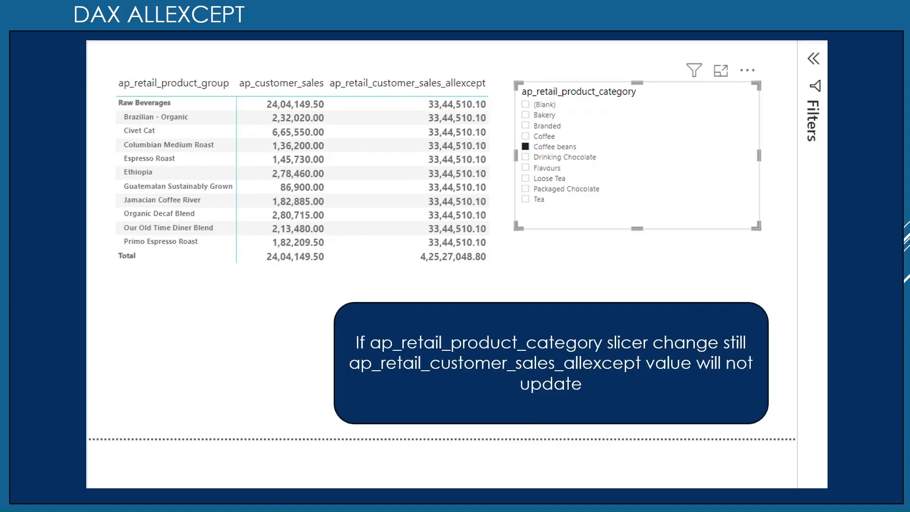